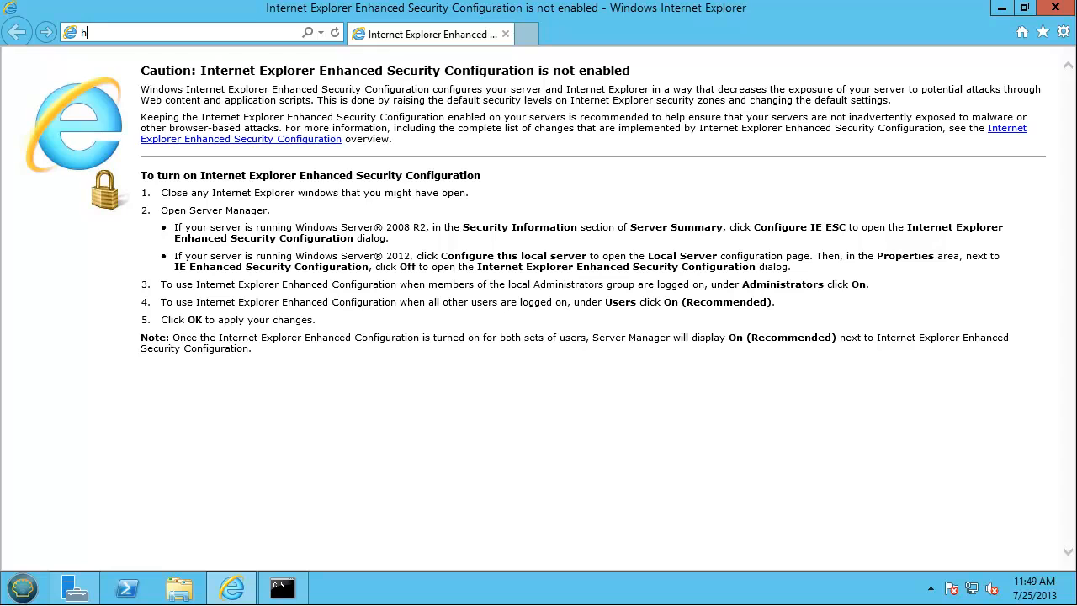
type("ttp://localhost")
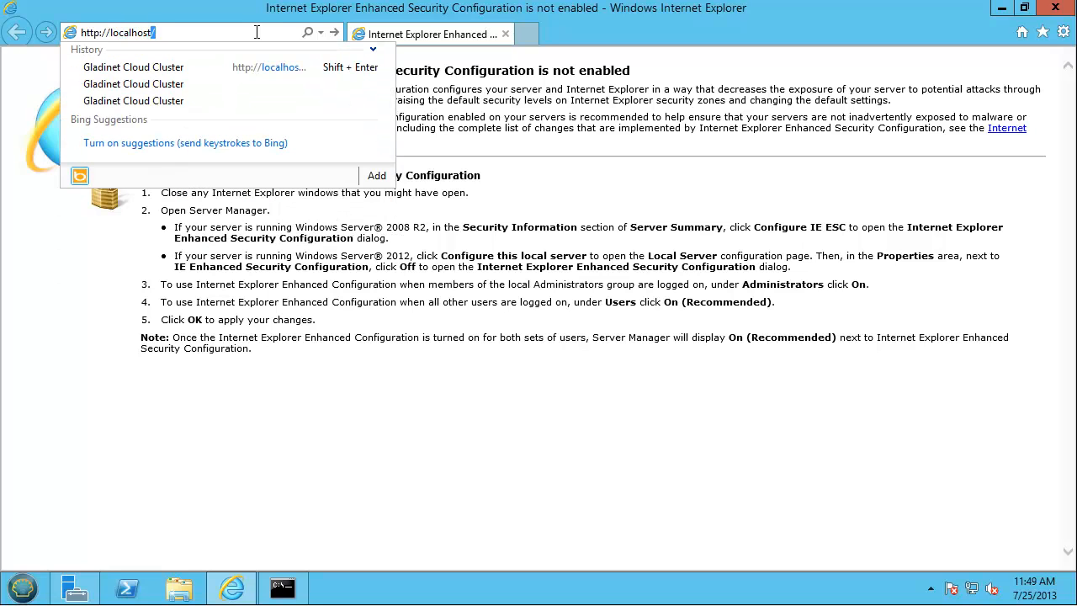
type("/portal/loginpage.aspx")
key("Return")
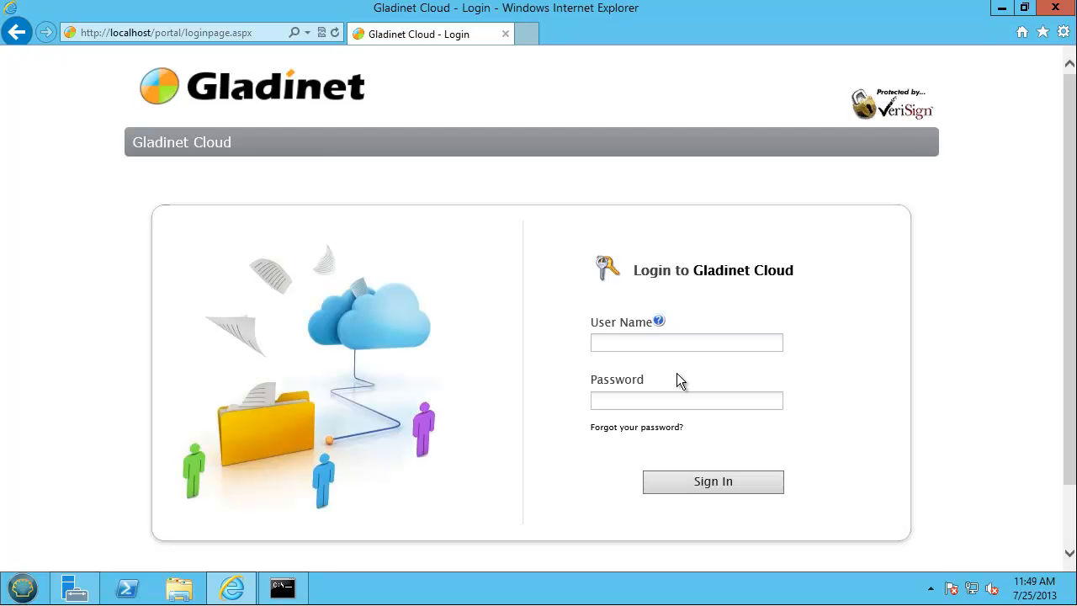
- Sign in to the portal with the admin account's e-mail and password
left_click(637, 344)
key("Tab")
type("12")
left_click(701, 482)
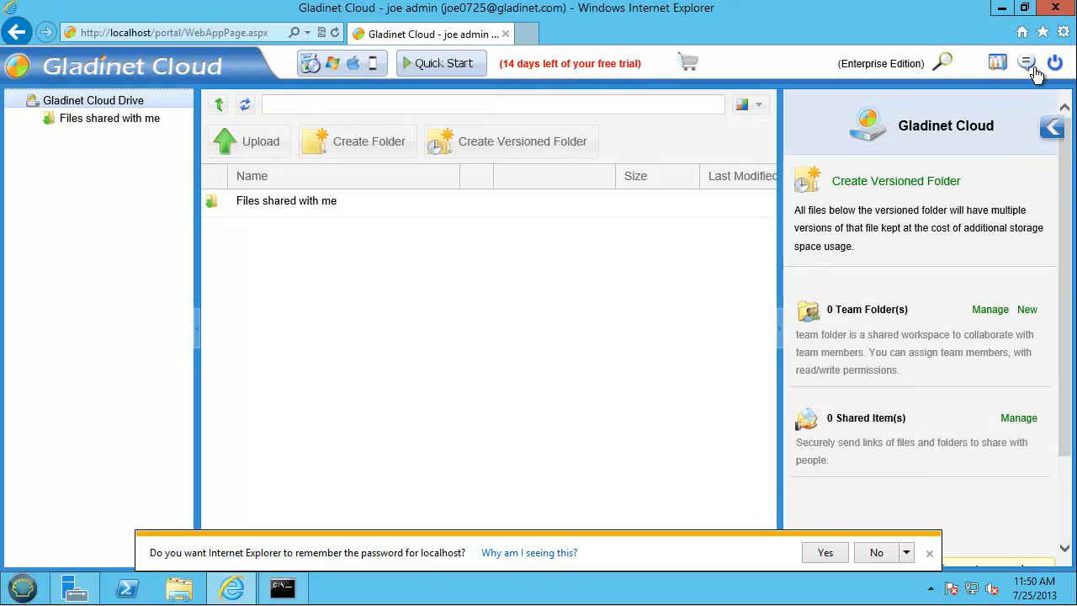
- Open the management console, let IE remember the password, and show the Advanced settings
left_click(997, 65)
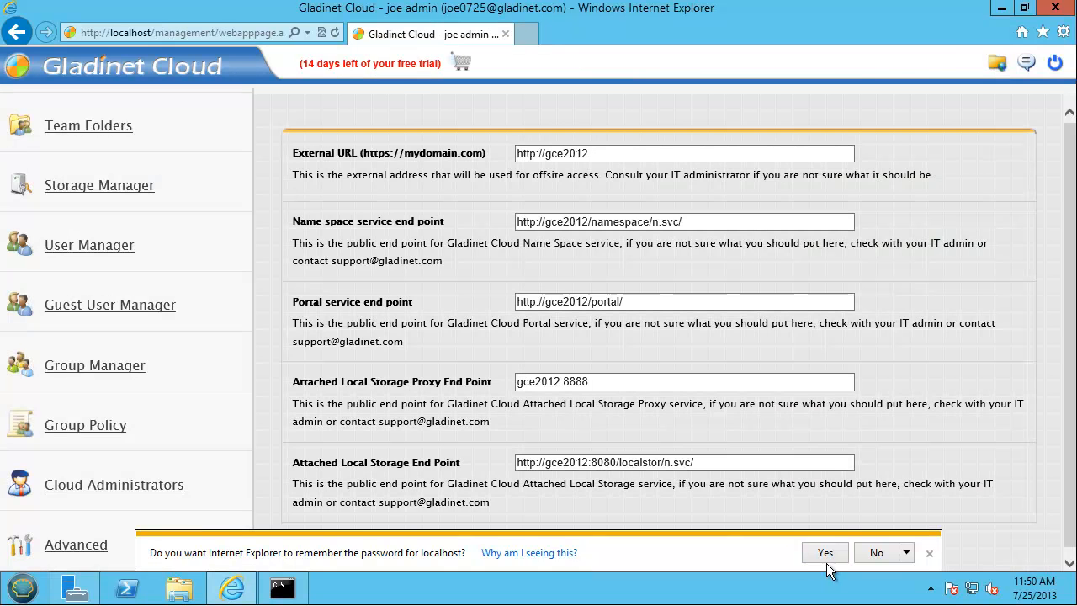
left_click(825, 555)
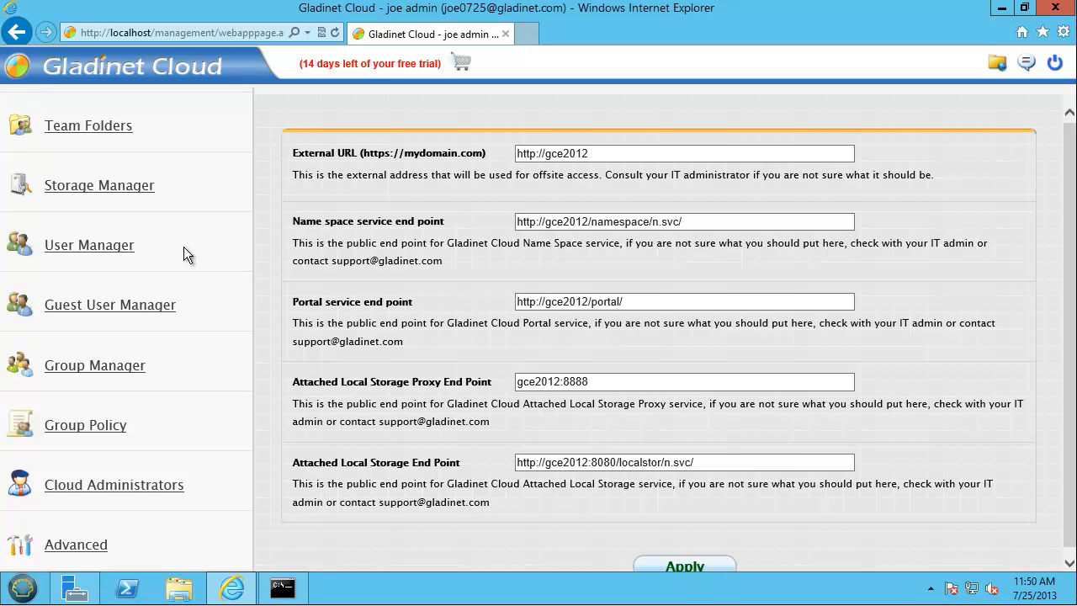
left_click(98, 547)
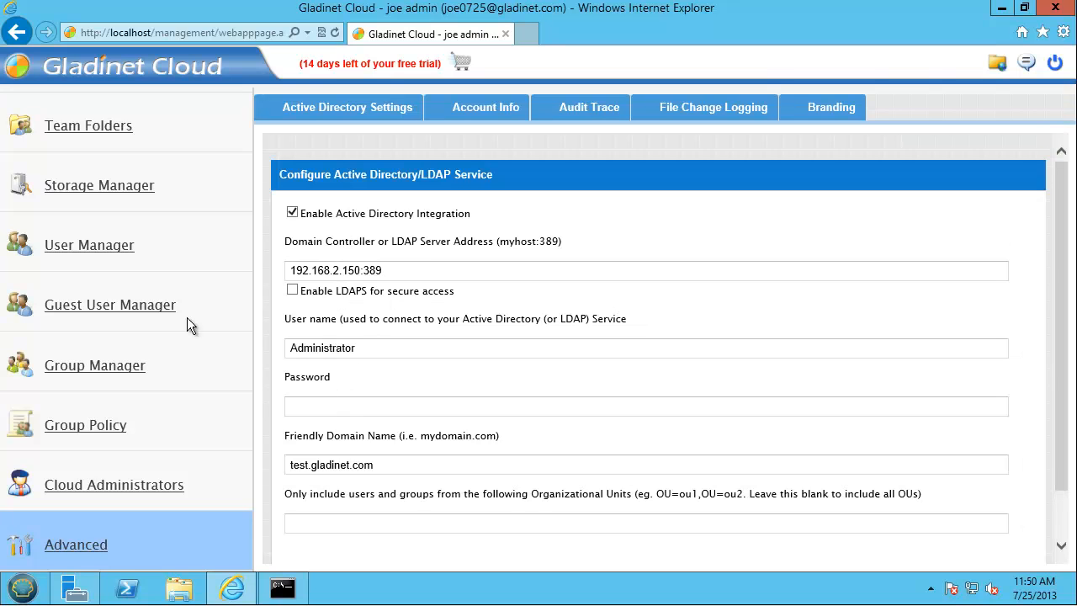
- Start importing a network share as team folder 'allshare' from location \\dc\allshare
left_click(103, 130)
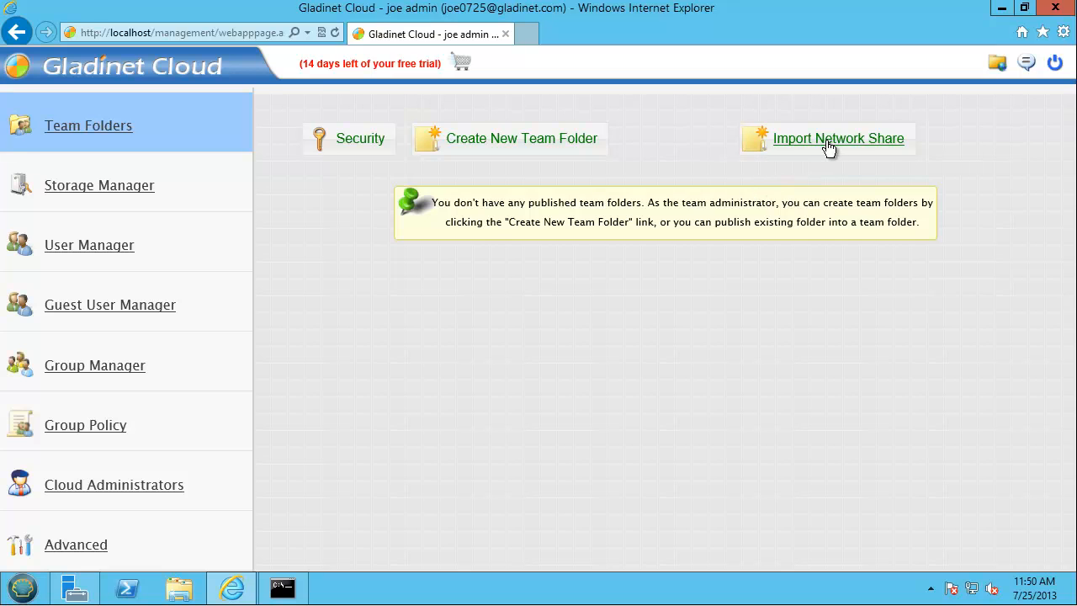
left_click(828, 143)
left_click(480, 169)
type("allshare")
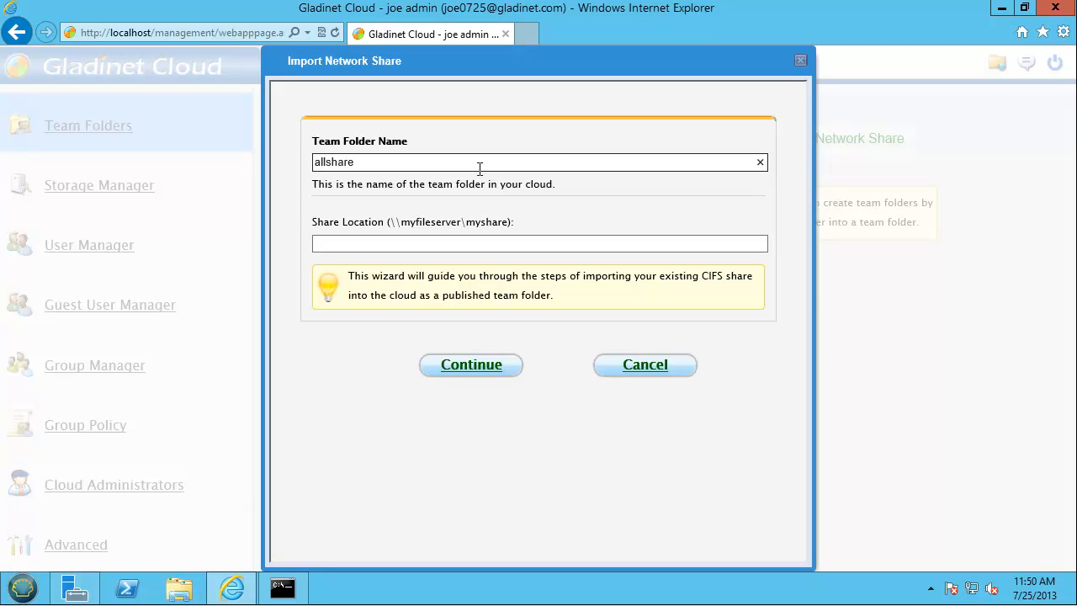
left_click(430, 249)
left_click(403, 245)
type("\\\\dc\\")
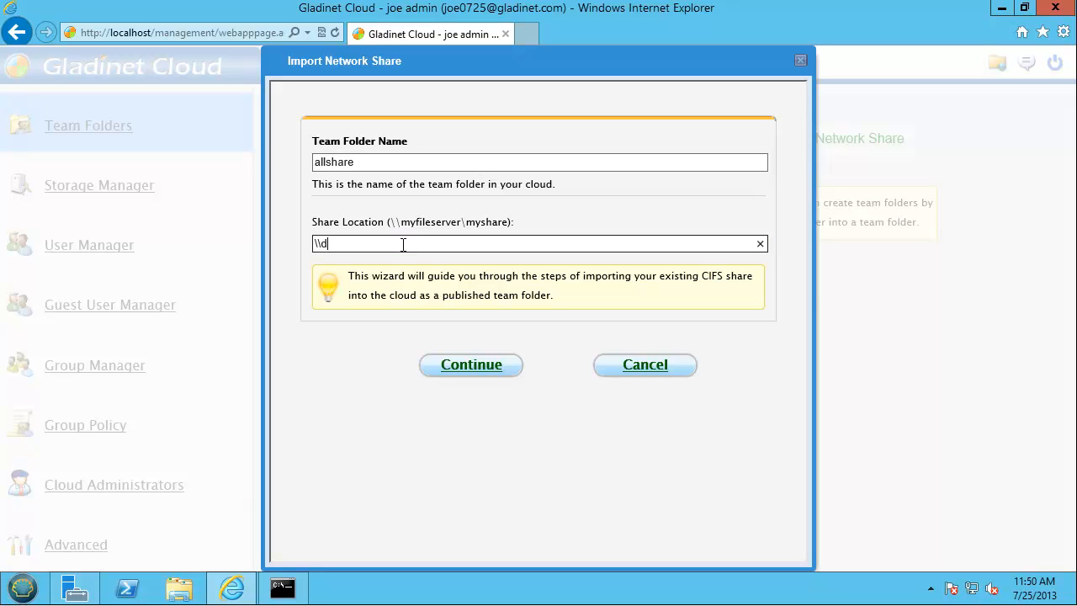
type("allshare")
left_click(460, 367)
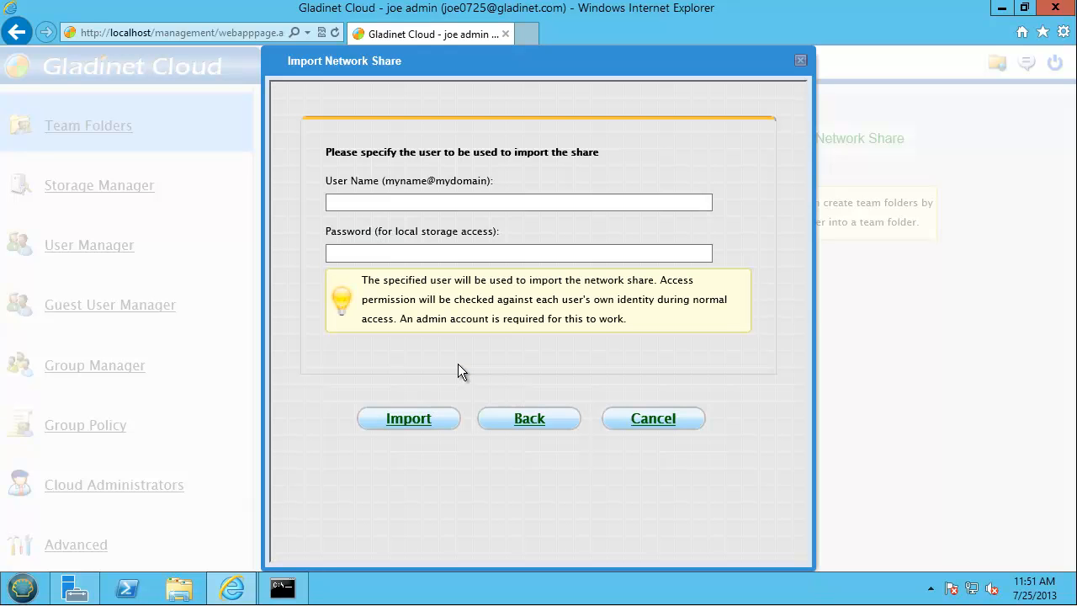
- Supply the administrator account name and its password to run the import
left_click(398, 204)
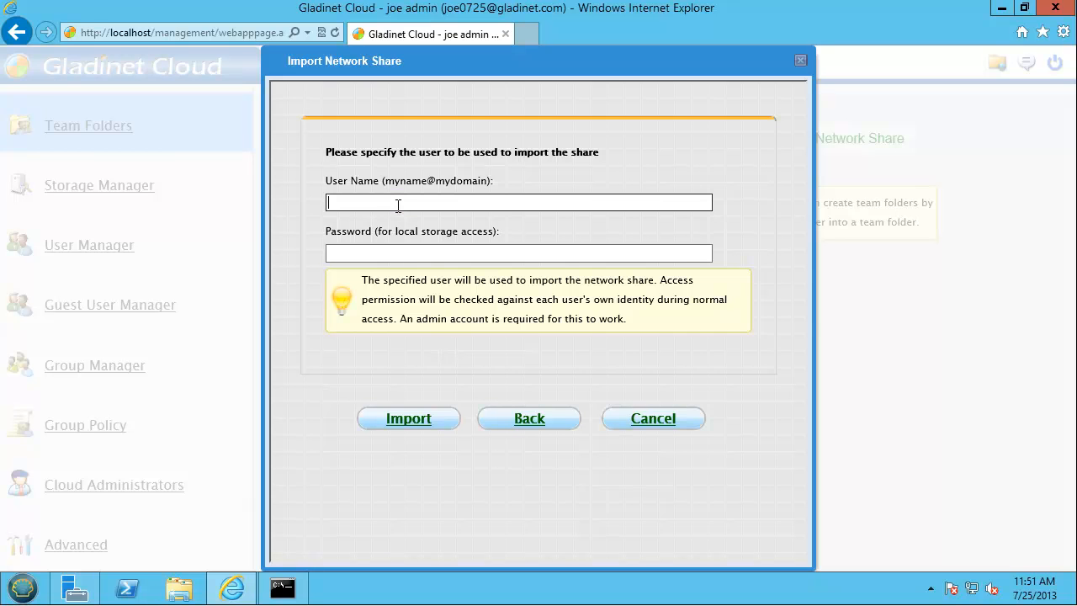
type("administrator")
key("Tab")
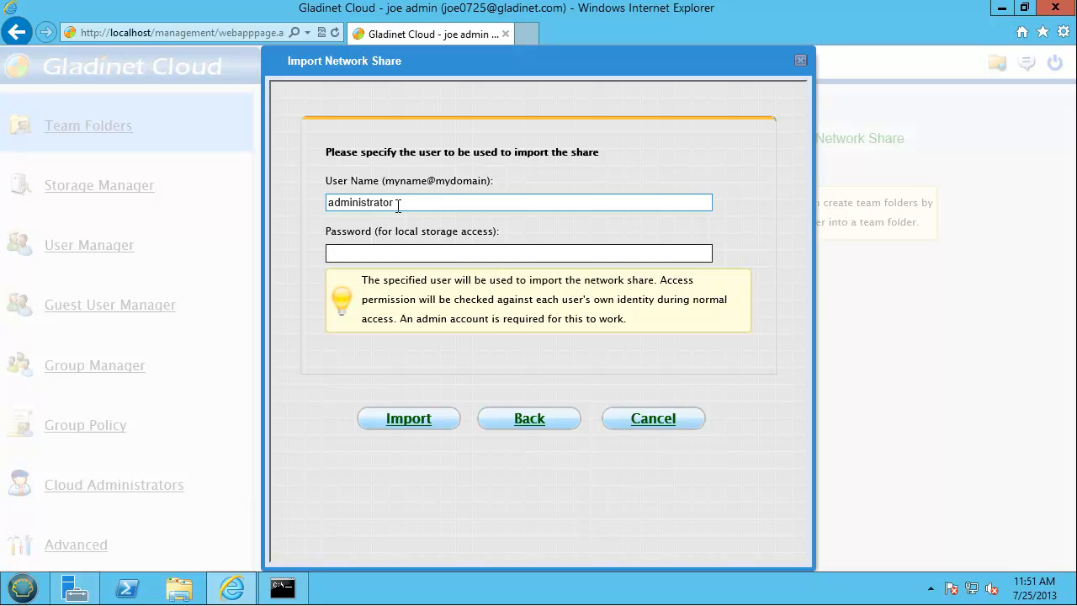
type("password12345")
left_click(407, 419)
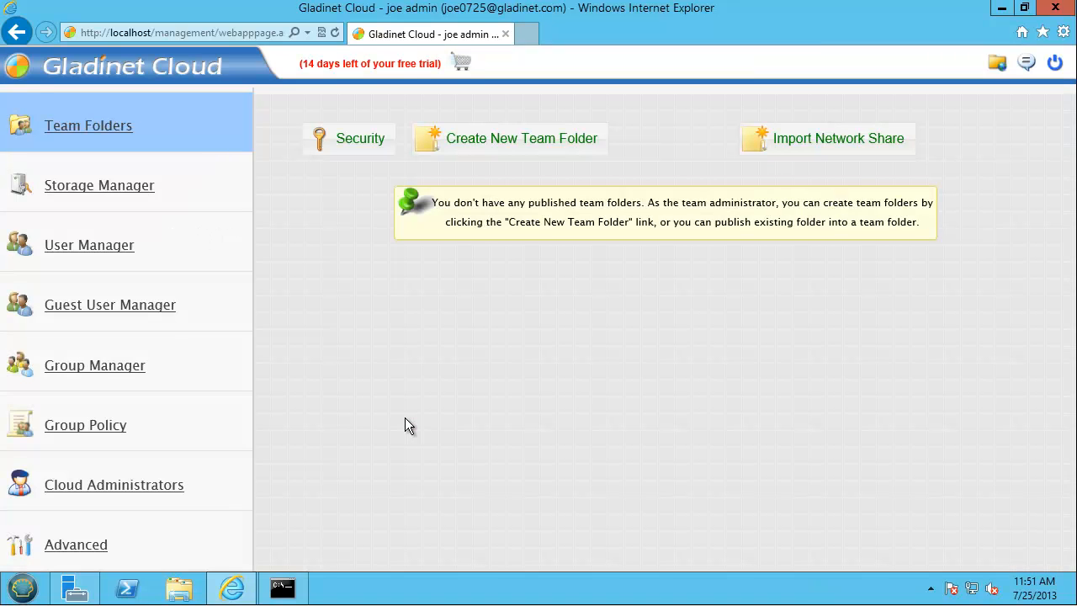
- Refresh the Team Folders list to confirm allshare is published, then open a new tab
left_click(106, 126)
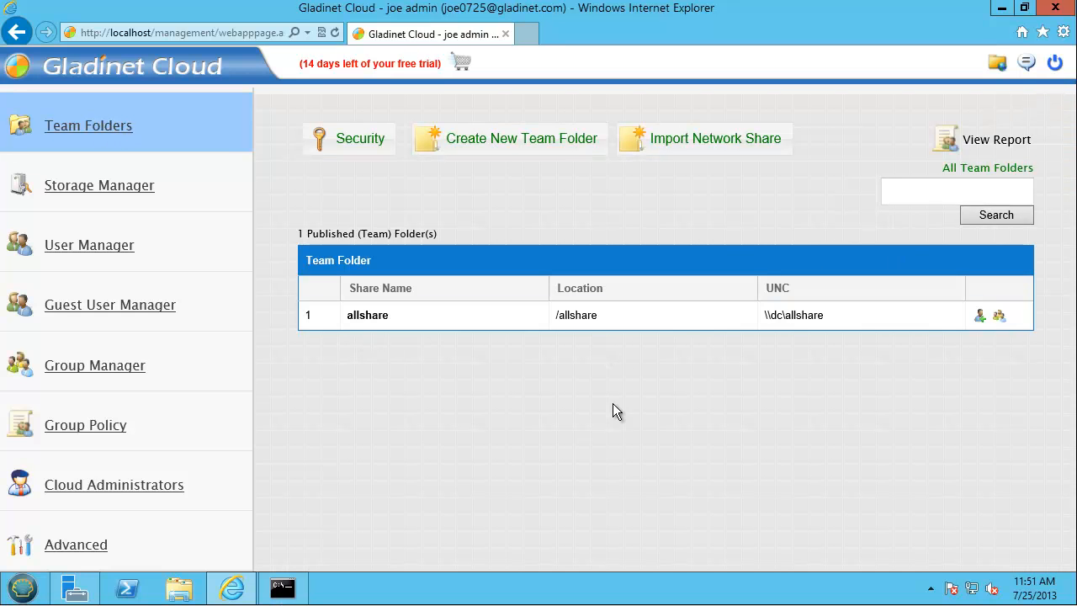
left_click(1002, 10)
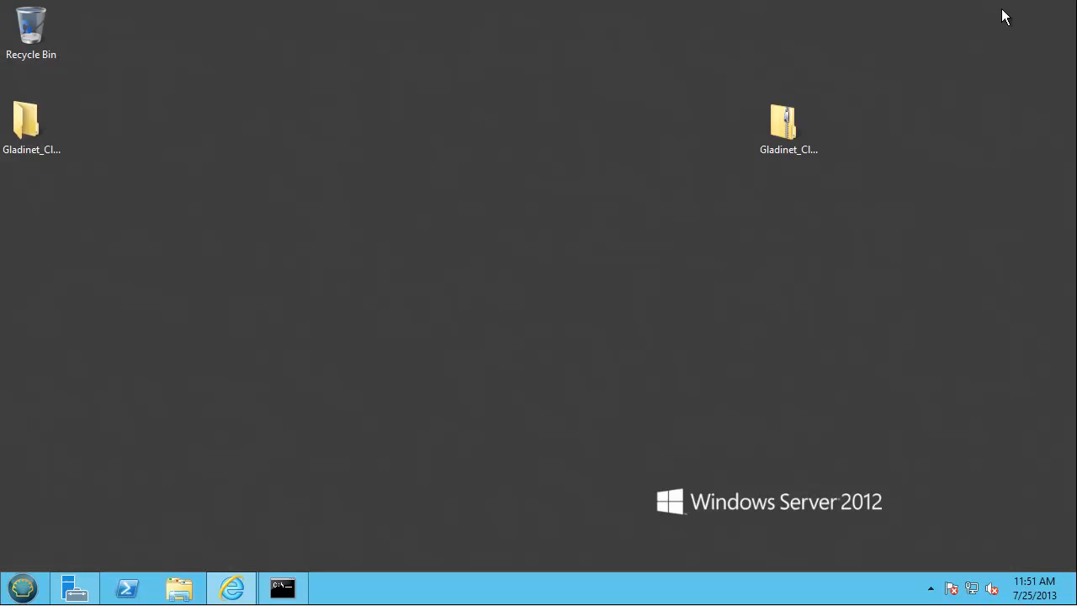
left_click(221, 591)
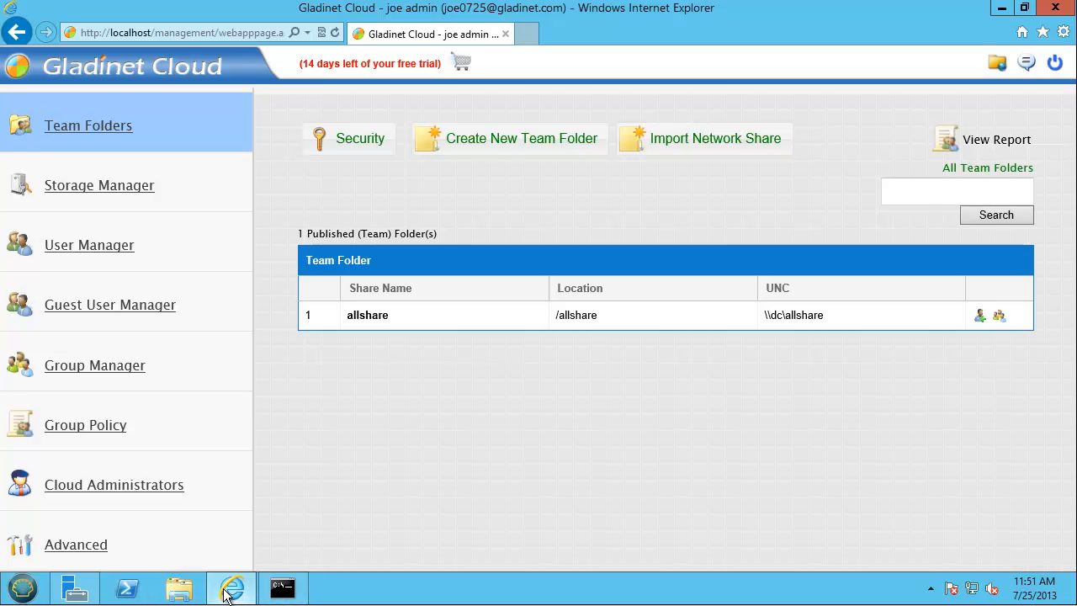
left_click(528, 34)
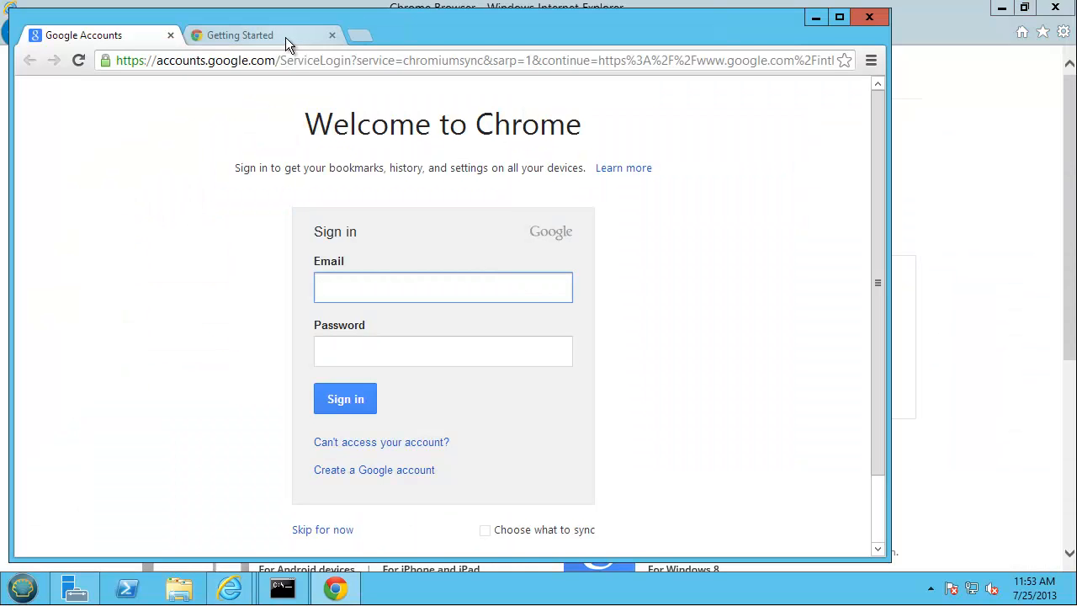
left_click(287, 60)
type("h")
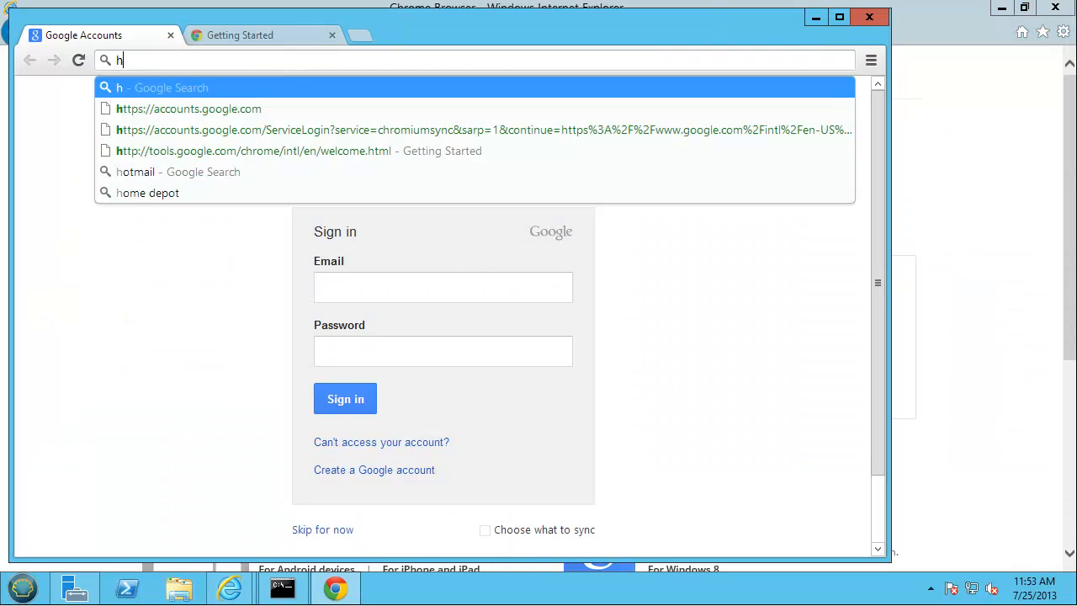
type("ttp://localhost")
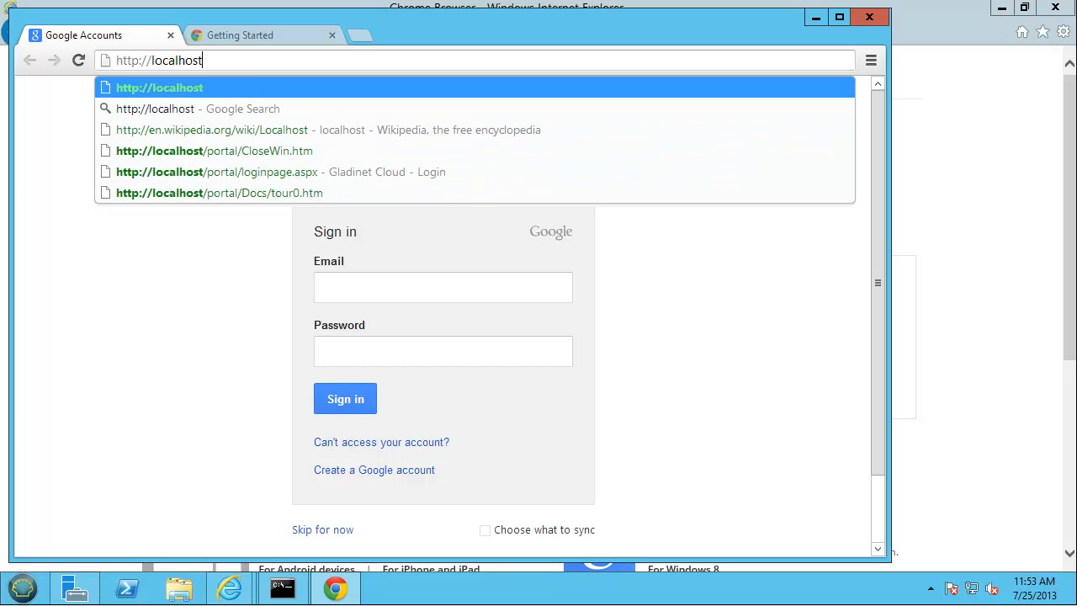
key("Return")
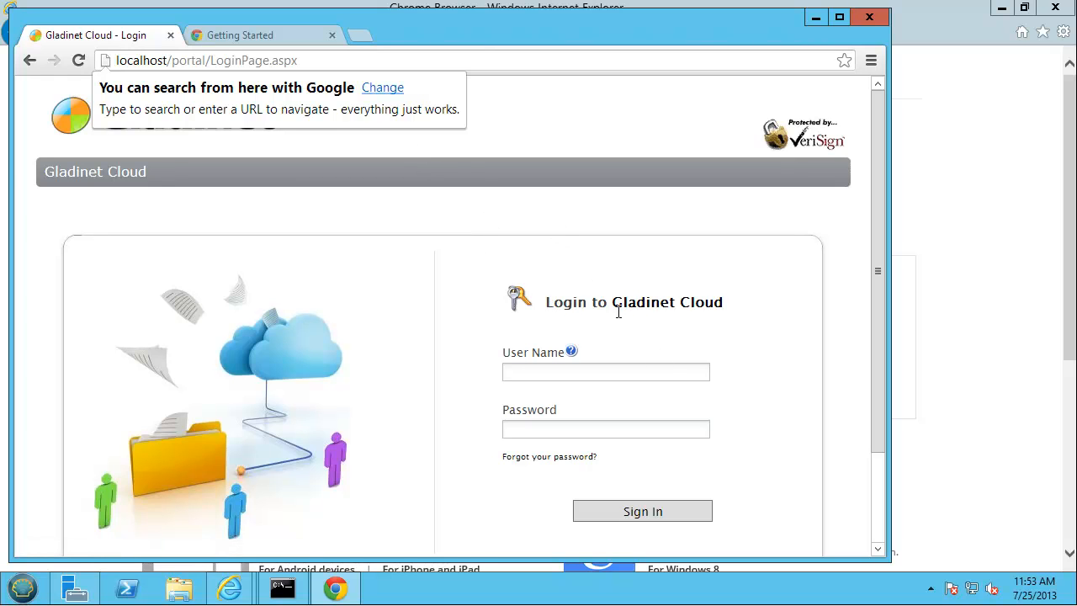
- Sign in as the non-admin test user with their e-mail and password, then minimise Chrome
left_click(553, 374)
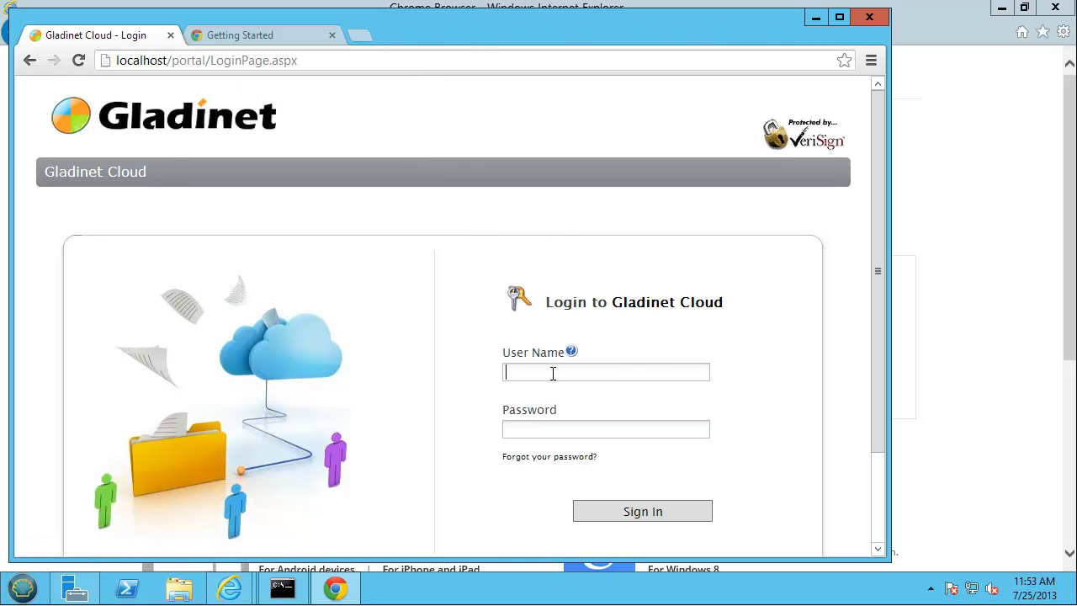
left_click(537, 431)
type("••")
left_click(646, 510)
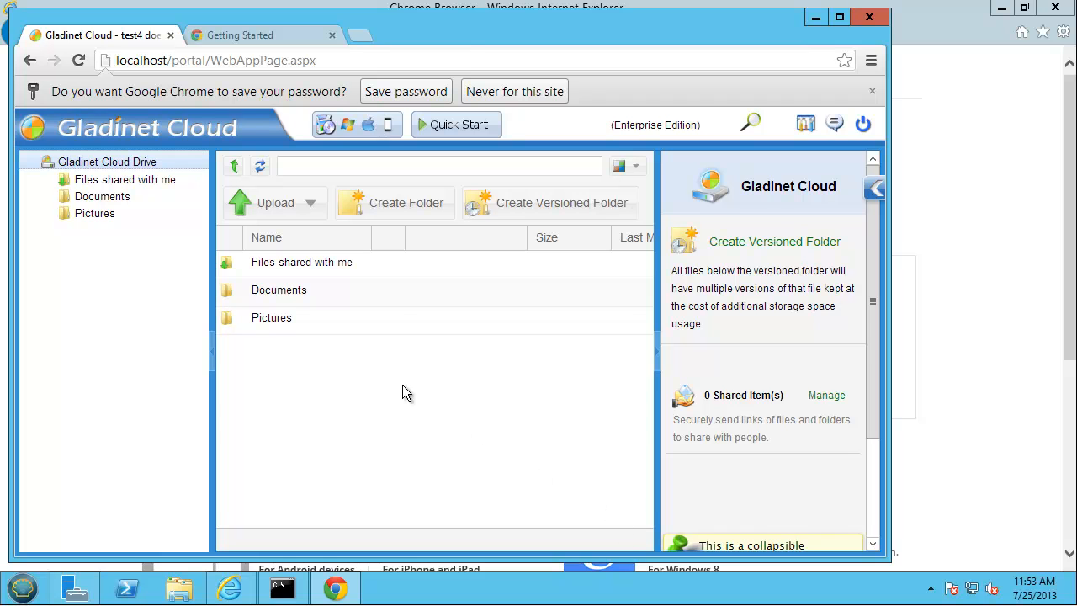
left_click(815, 17)
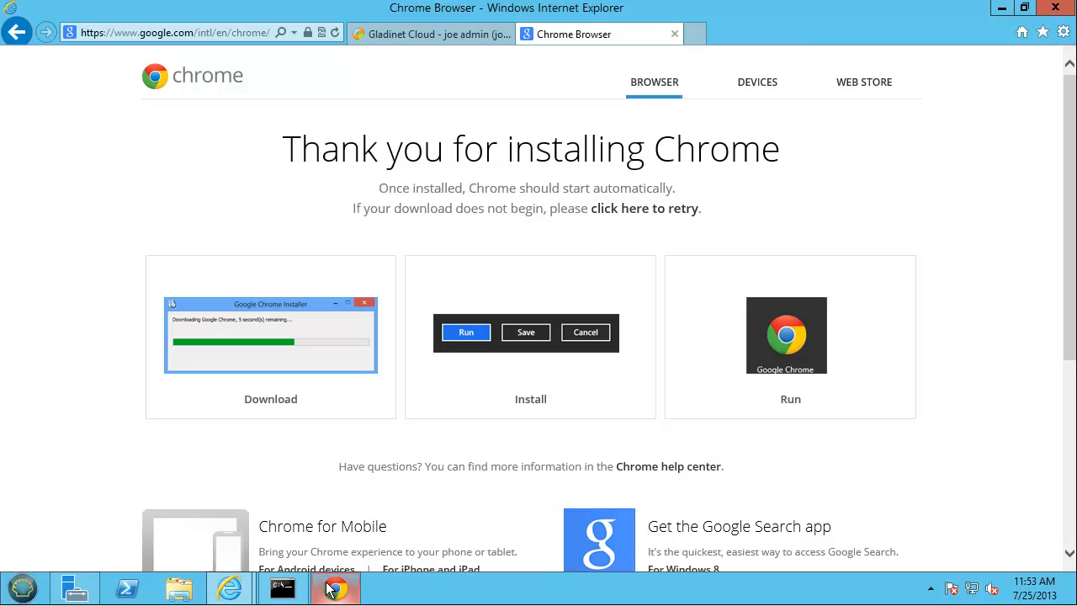
- Add the Users and Domain Users Active Directory groups to the allshare team folder's members
mouse_move(230, 588)
left_click(193, 522)
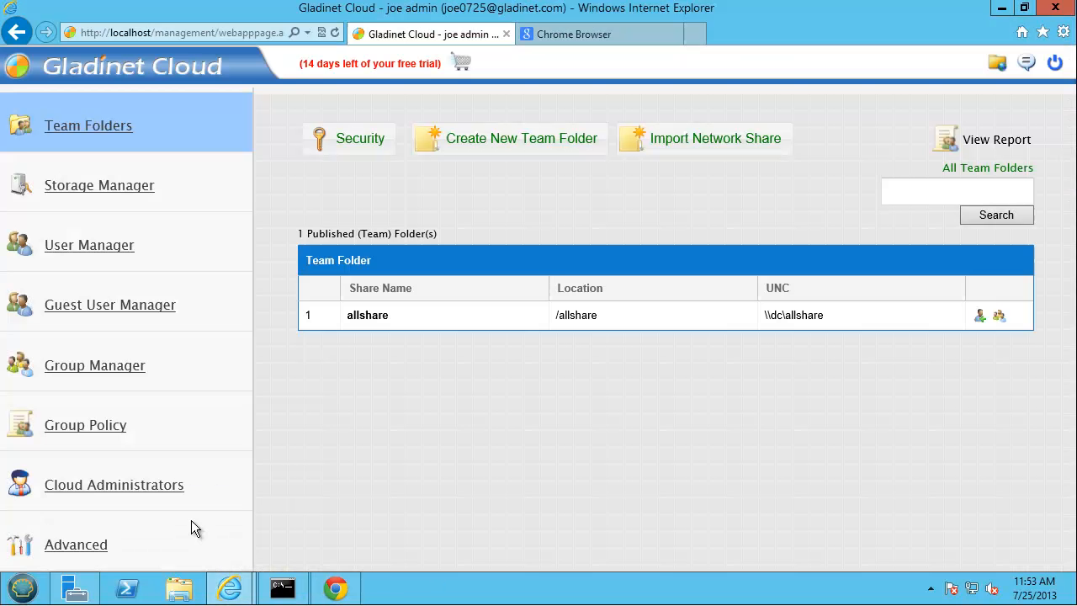
left_click(980, 317)
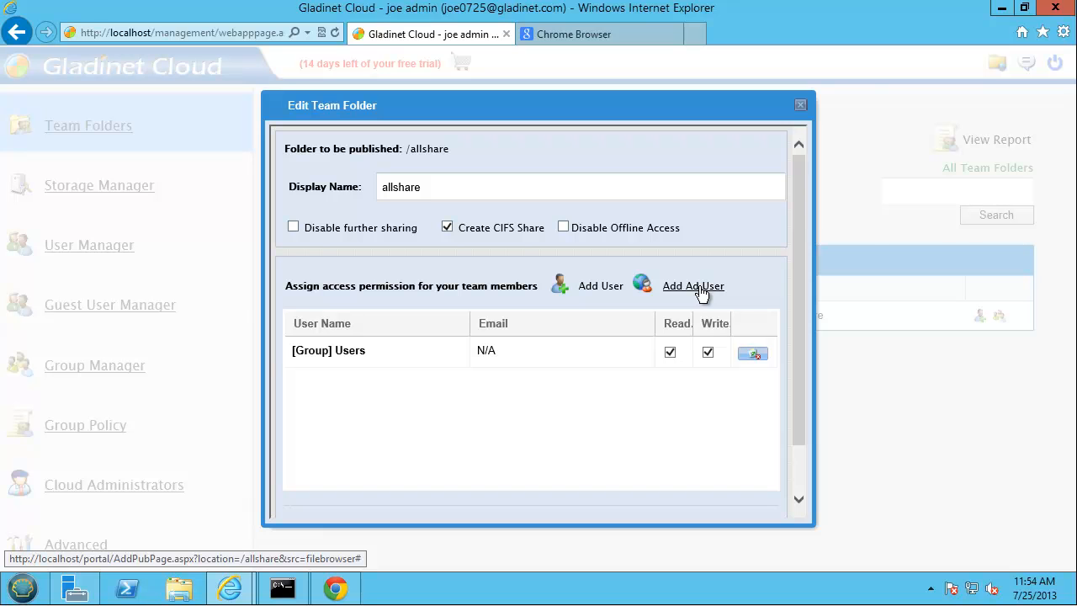
left_click(700, 287)
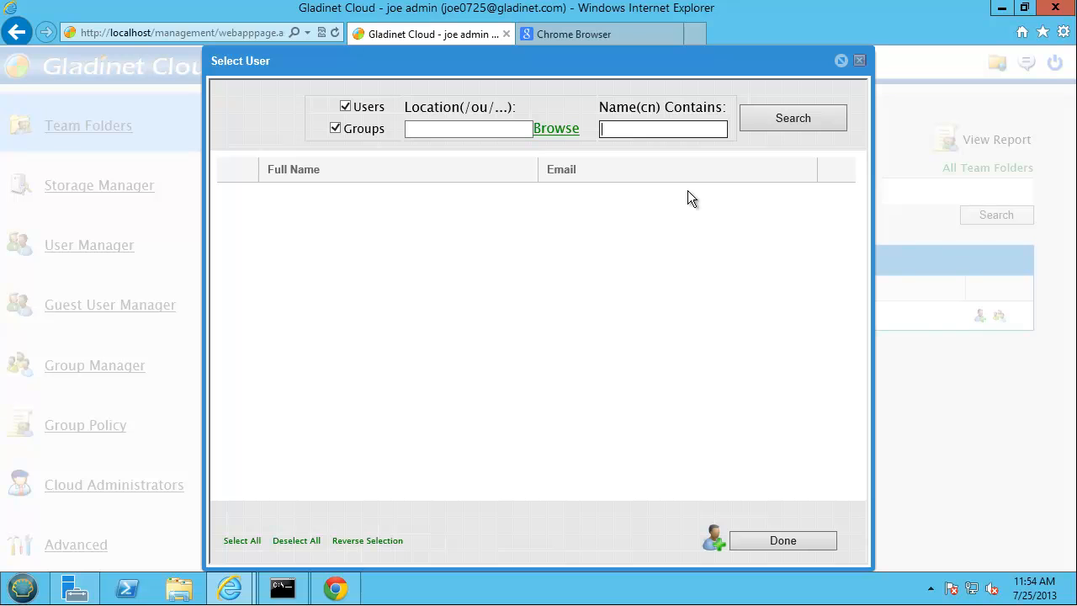
type("users")
left_click(773, 119)
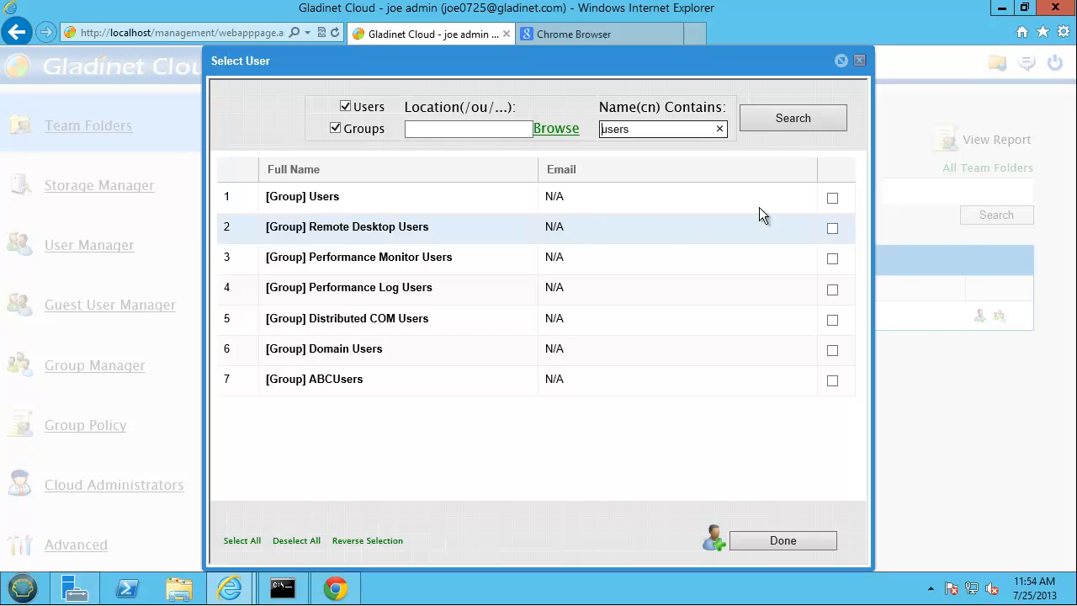
left_click(831, 199)
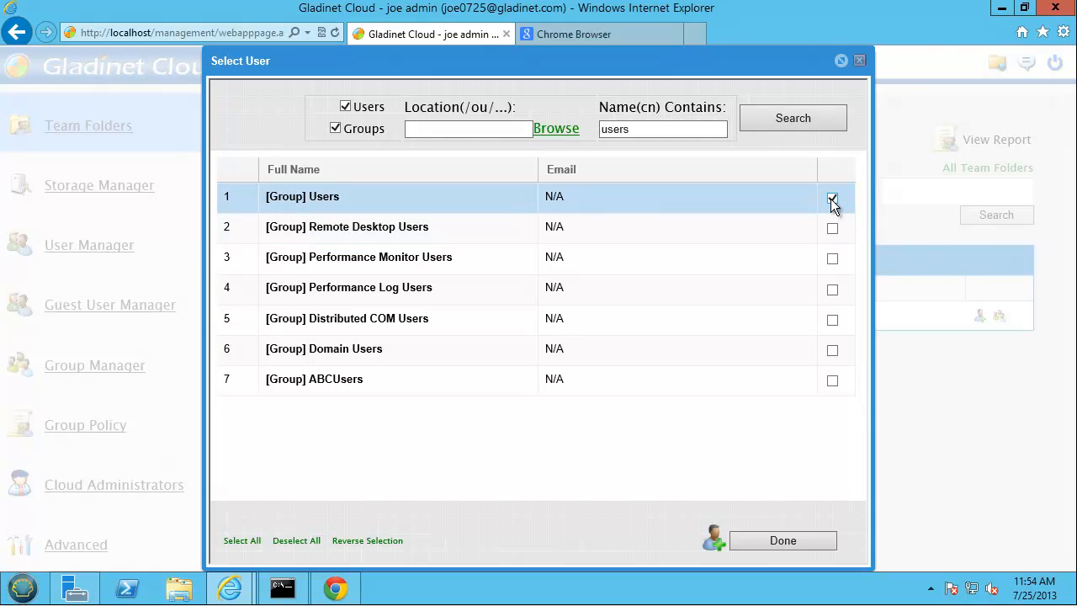
left_click(833, 351)
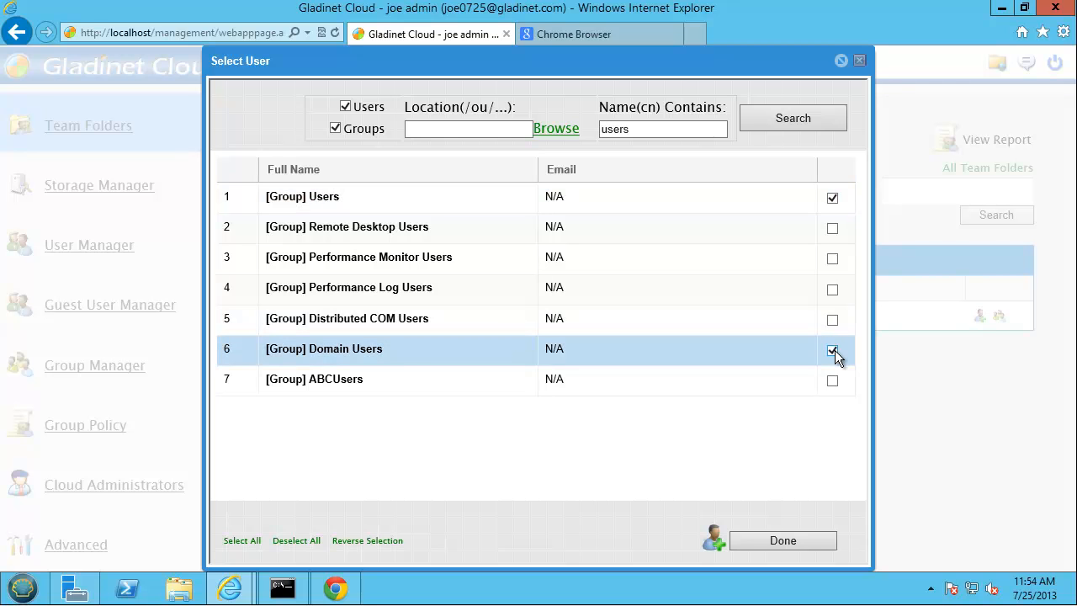
left_click(789, 540)
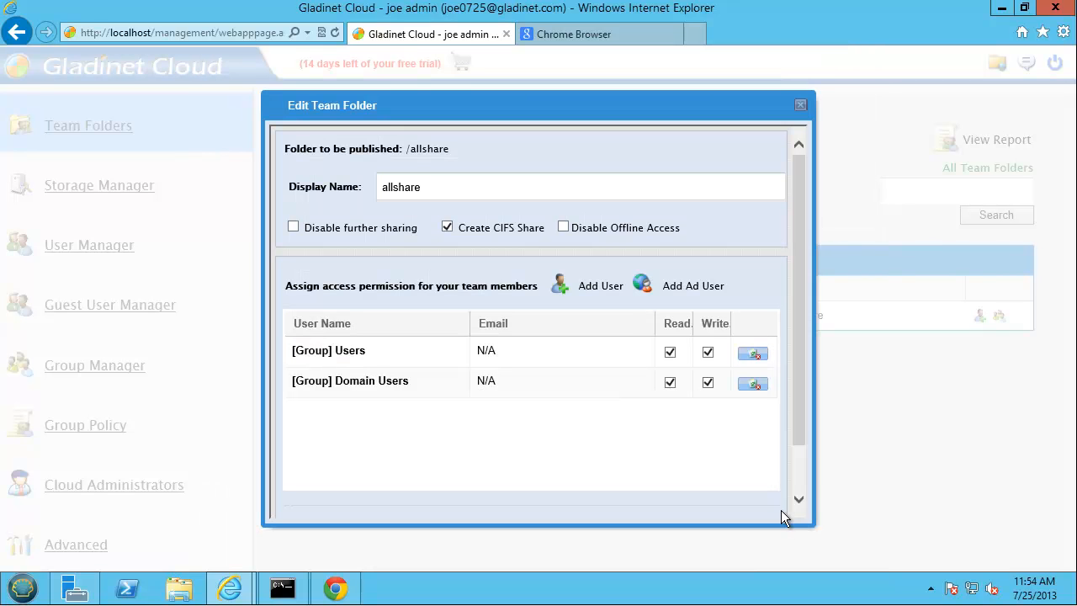
- Apply the allshare settings with read and write access, then minimise the console
left_click_drag(802, 357, 802, 422)
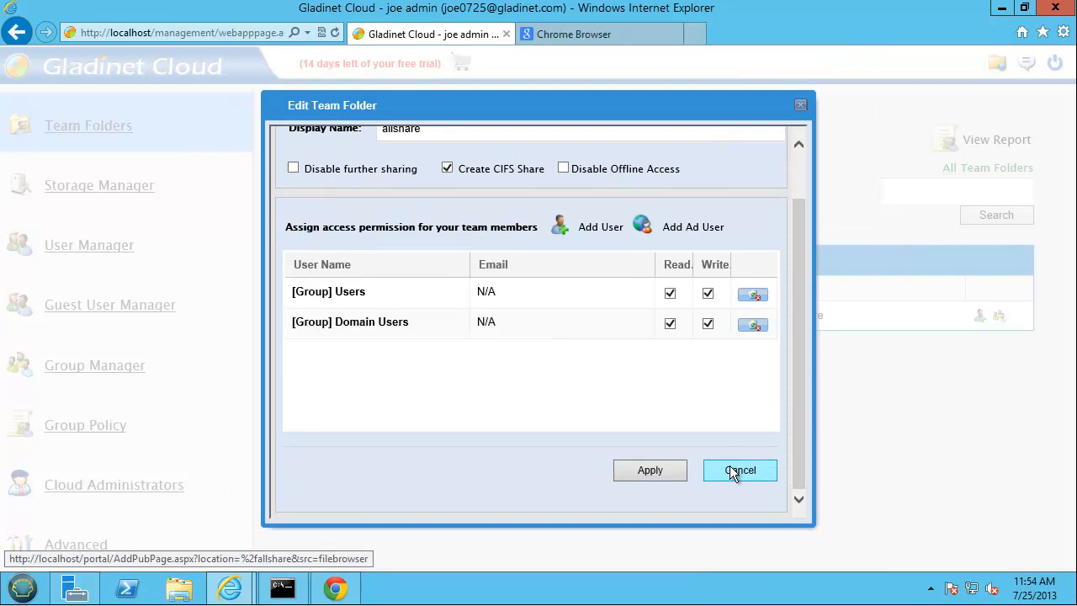
left_click(657, 472)
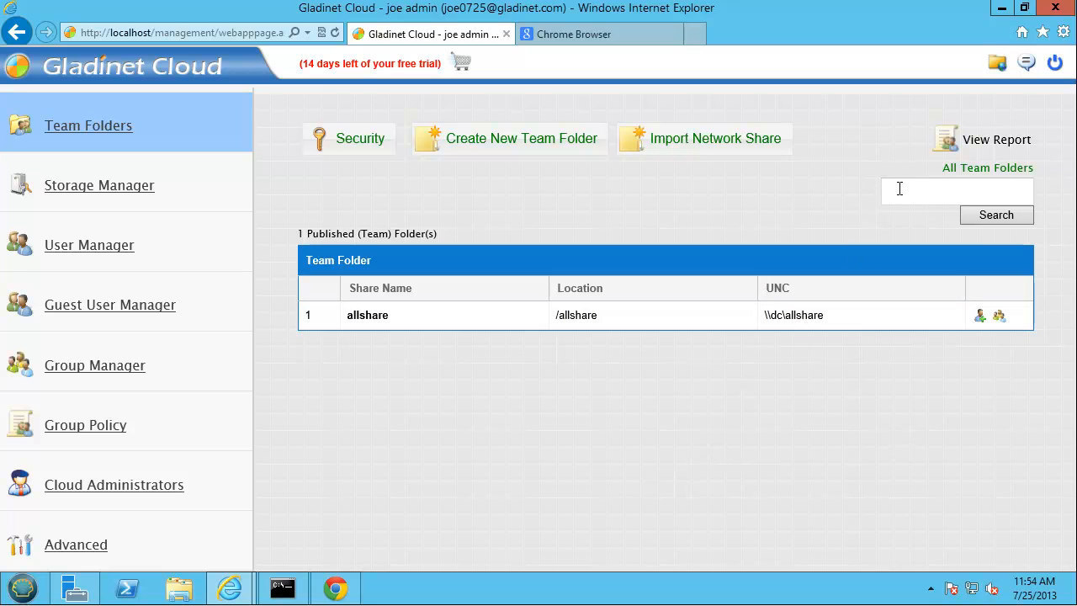
left_click(1002, 10)
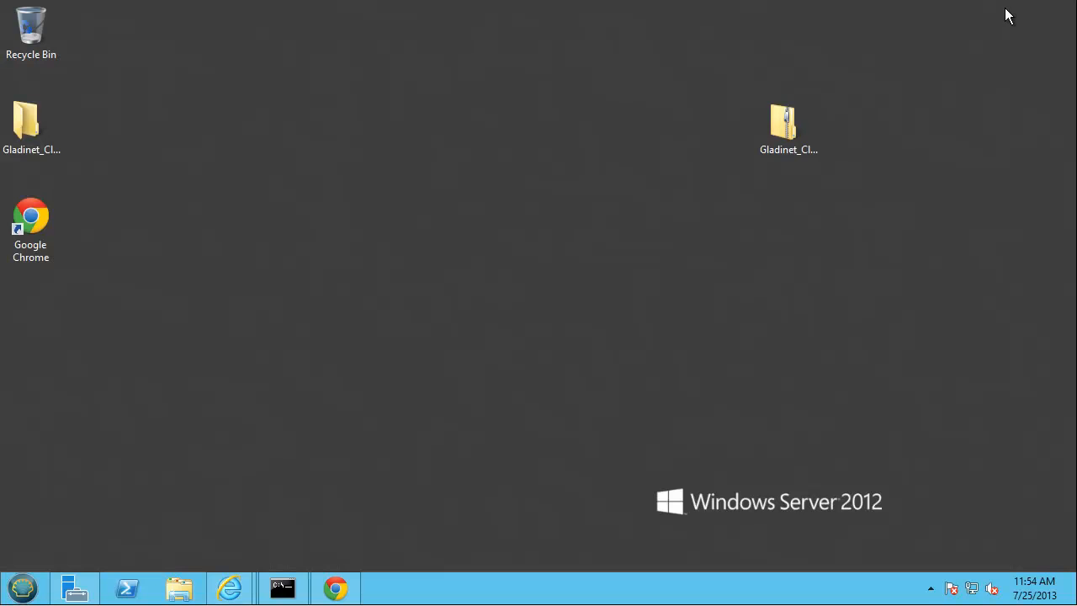
- In Chrome, refresh the drive, open allshare and folder1, then try folder2, which fails with error 5
left_click(345, 589)
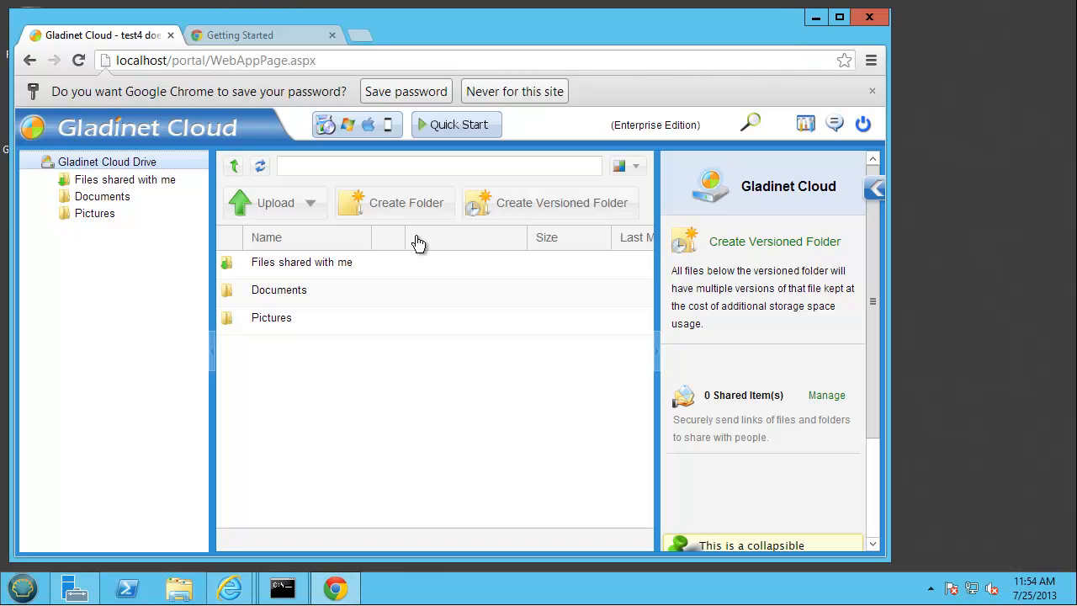
left_click(261, 172)
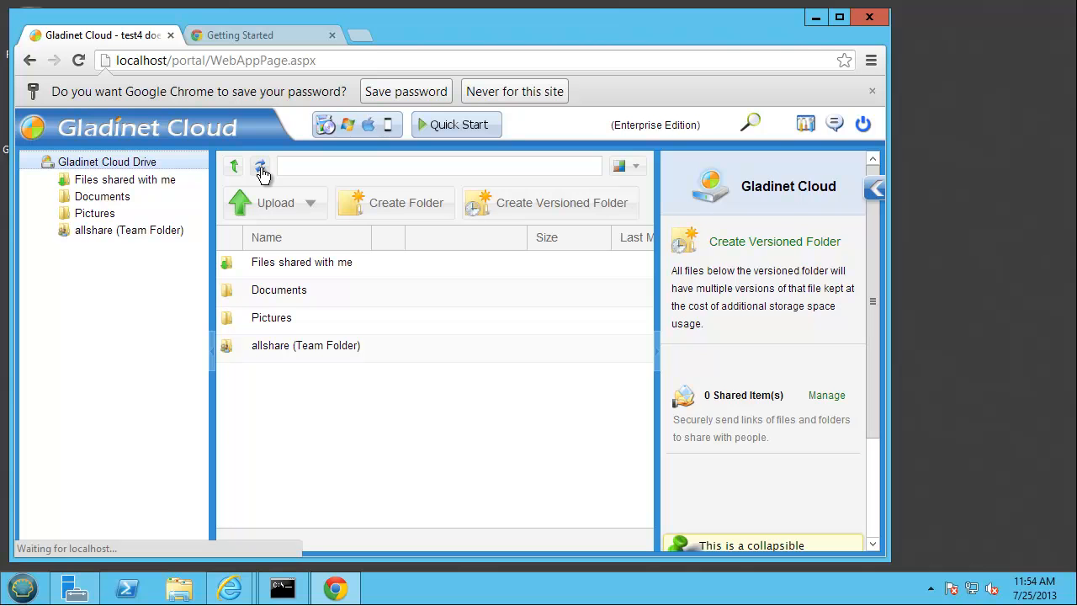
left_click(129, 234)
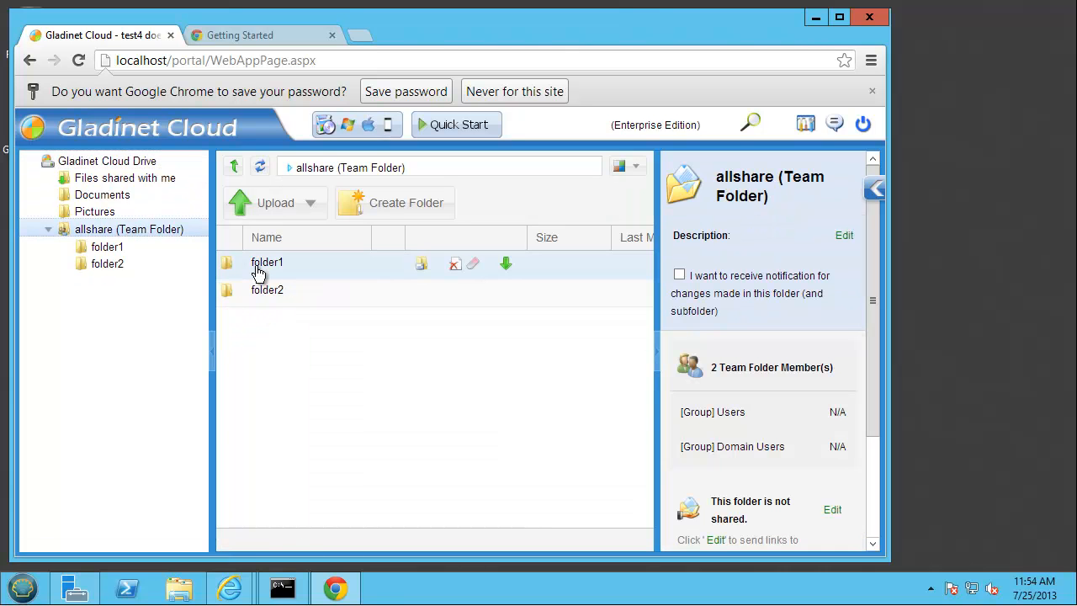
double_click(258, 271)
left_click(239, 171)
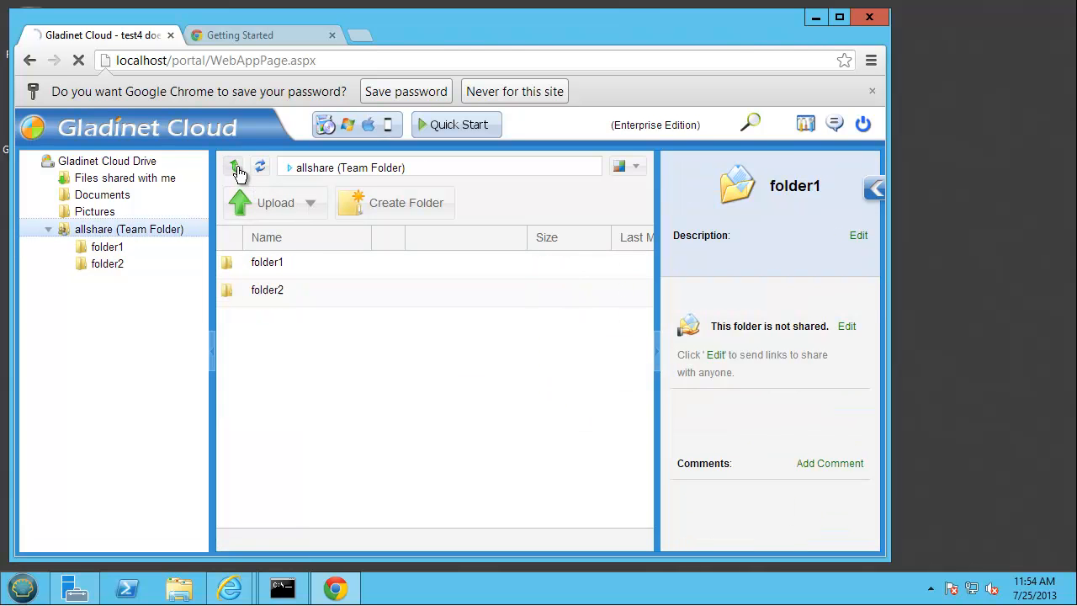
left_click(274, 294)
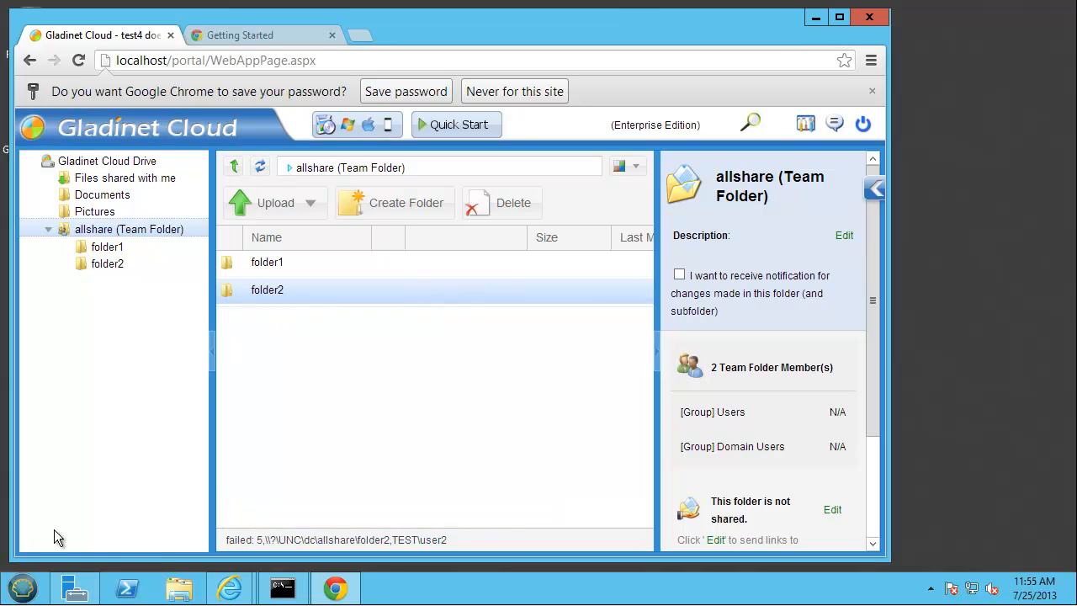
left_click(23, 590)
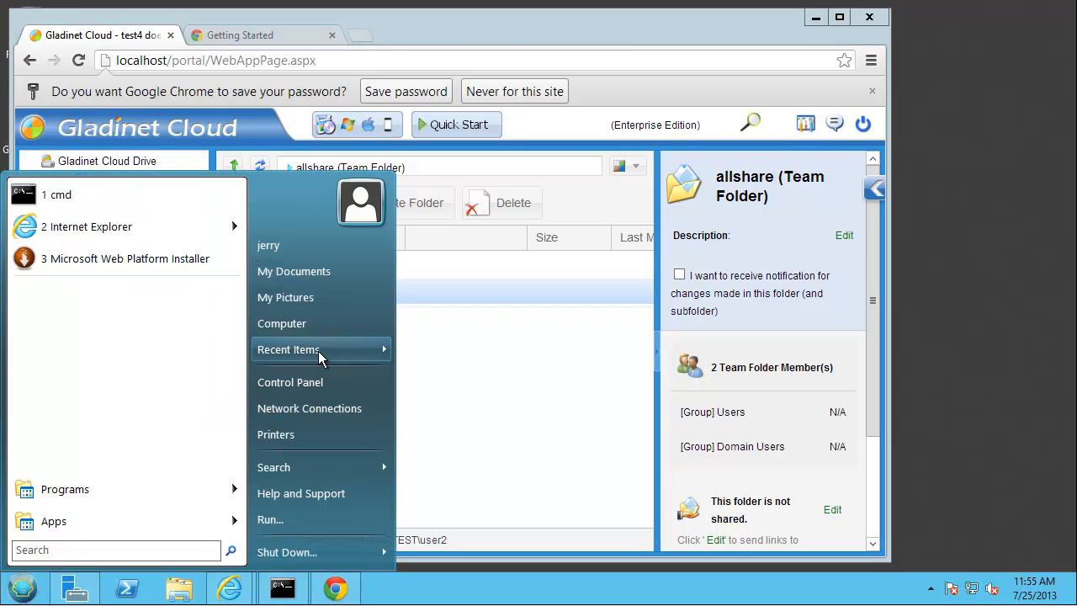
- Map a network drive as Z: from Computer and browse the list of network computers
right_click(320, 330)
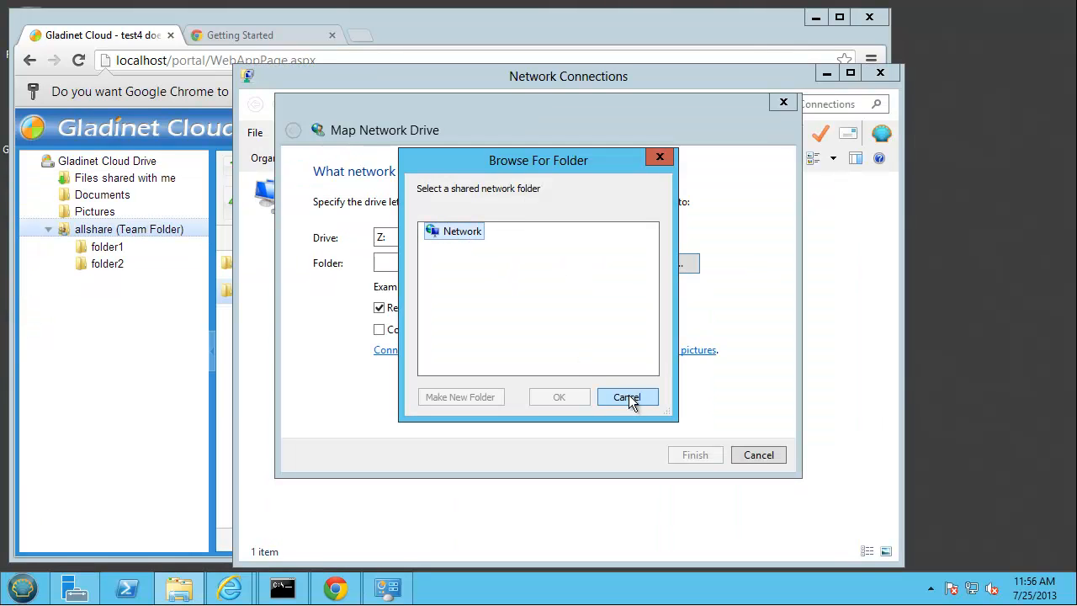
left_click(629, 397)
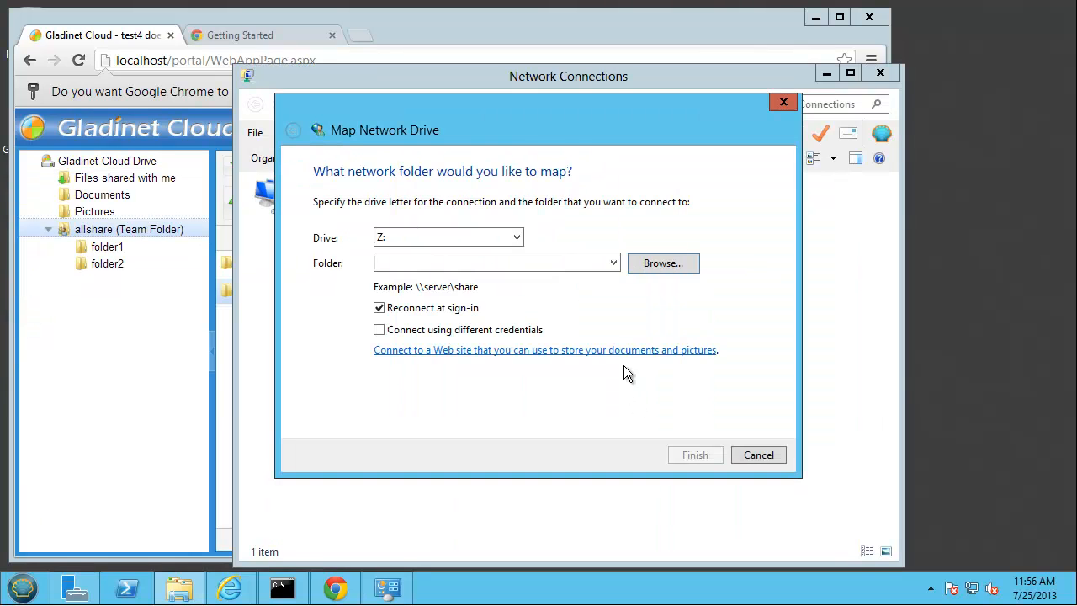
left_click(670, 266)
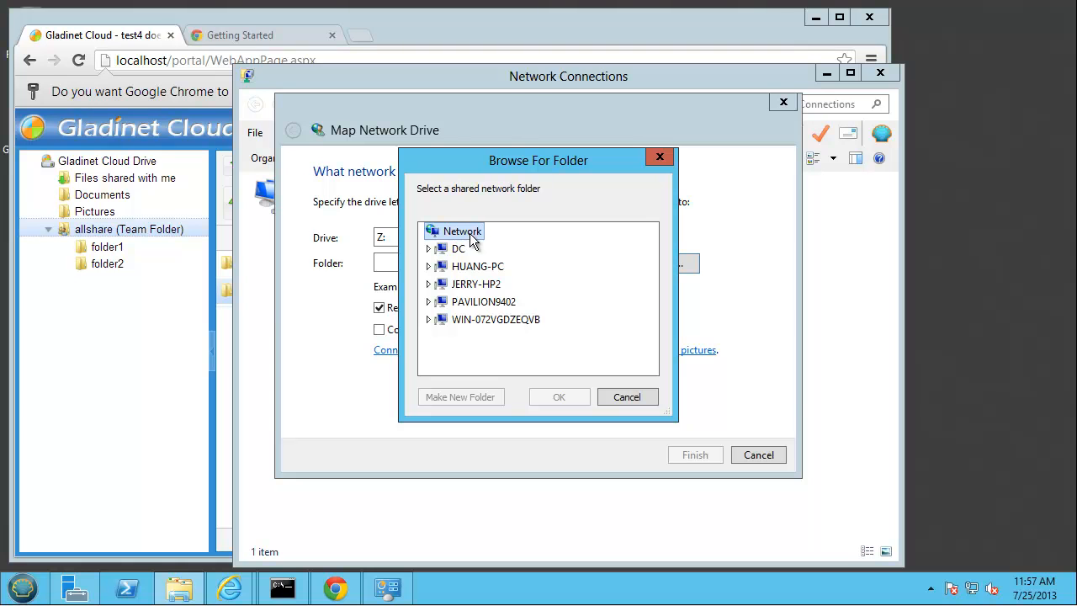
- Sign in to DC with the test user's name and password, remembering the credentials
left_click(429, 249)
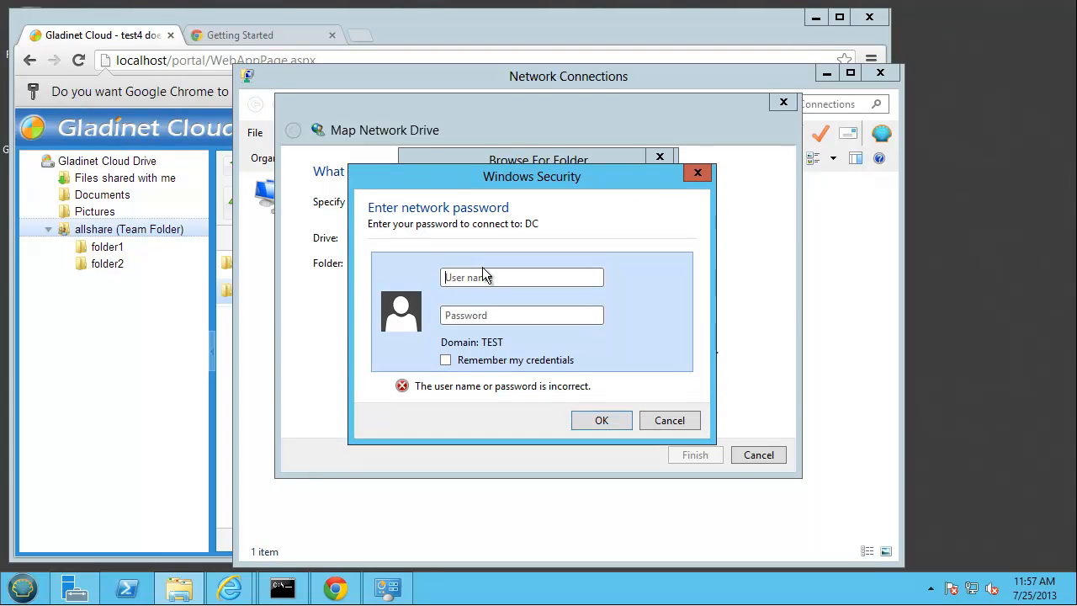
left_click(507, 284)
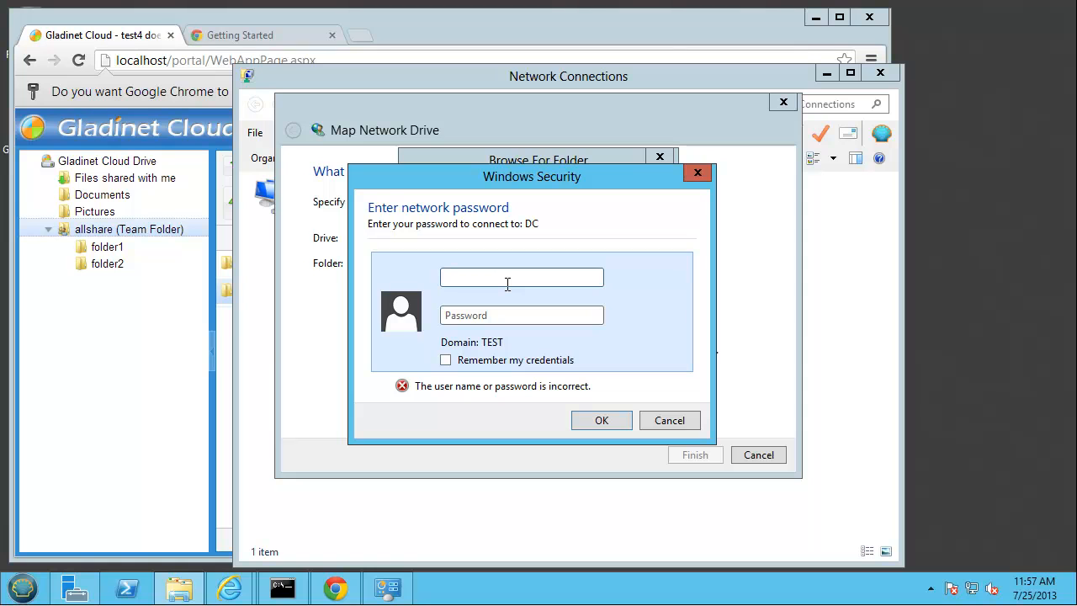
type("user2")
left_click(486, 313)
type("12")
left_click(546, 361)
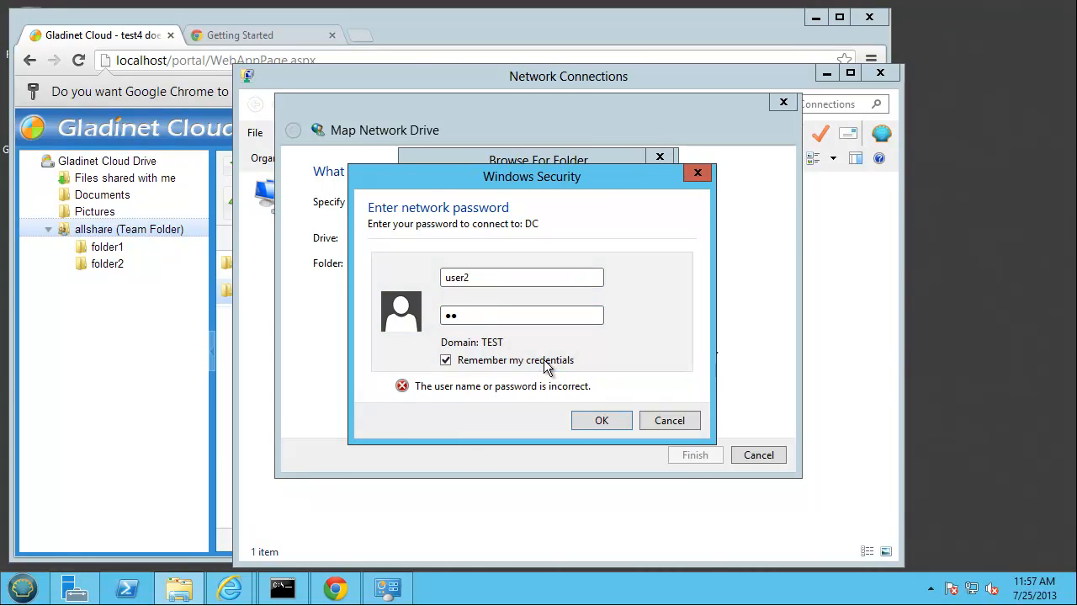
left_click(604, 420)
- Pick the allshare share on DC and finish mapping it as drive Z:
left_click(478, 267)
left_click(572, 397)
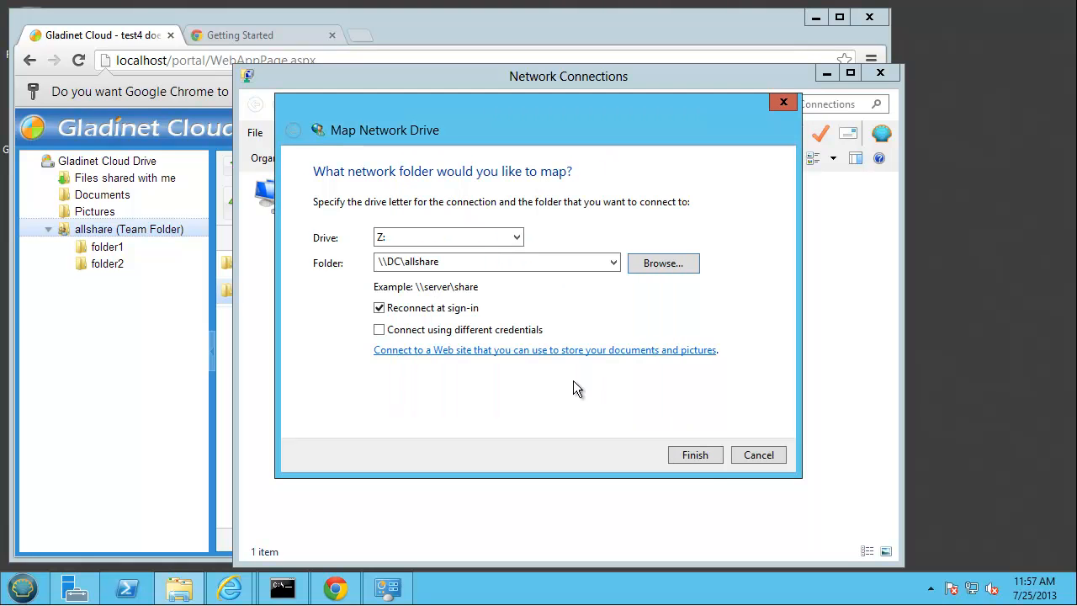
left_click(695, 454)
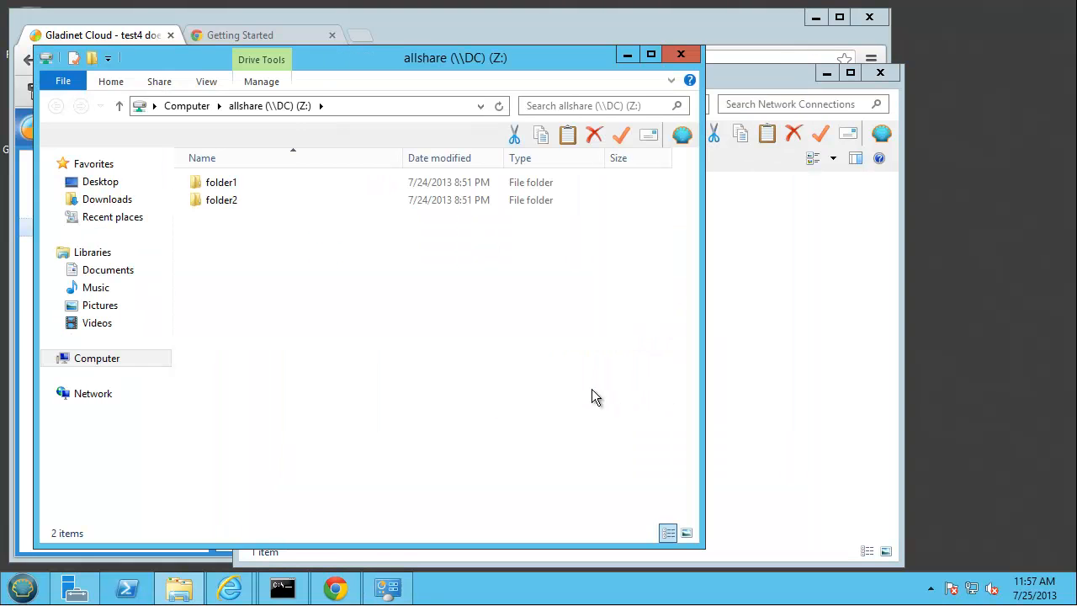
- Snap the Z: drive Explorer window to the right half and the Chrome web portal to the left
left_click_drag(332, 65, 1074, 76)
left_click(445, 27)
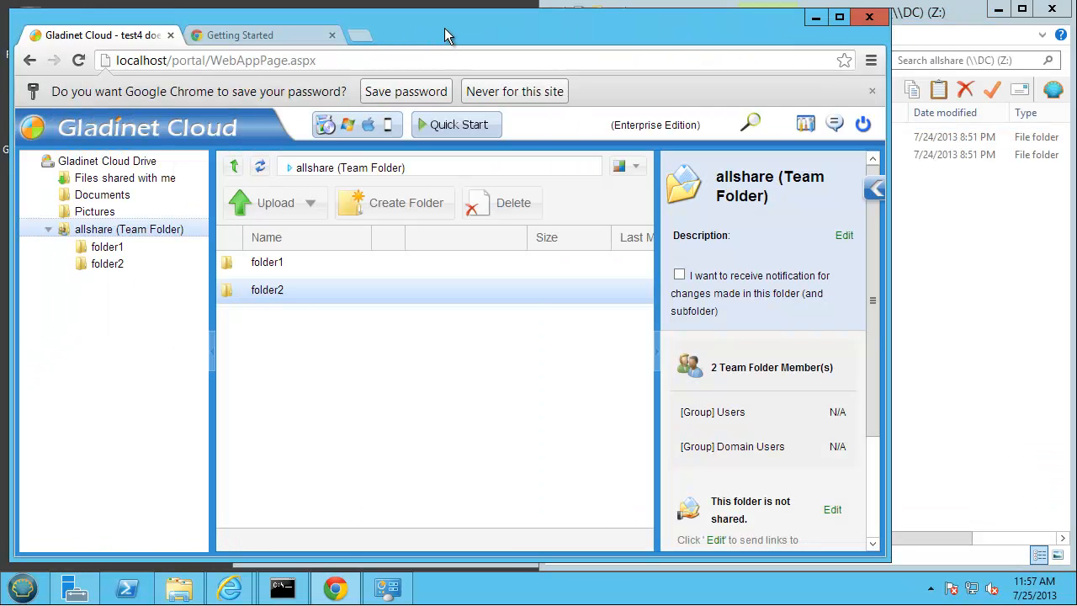
left_click_drag(316, 33, 2, 38)
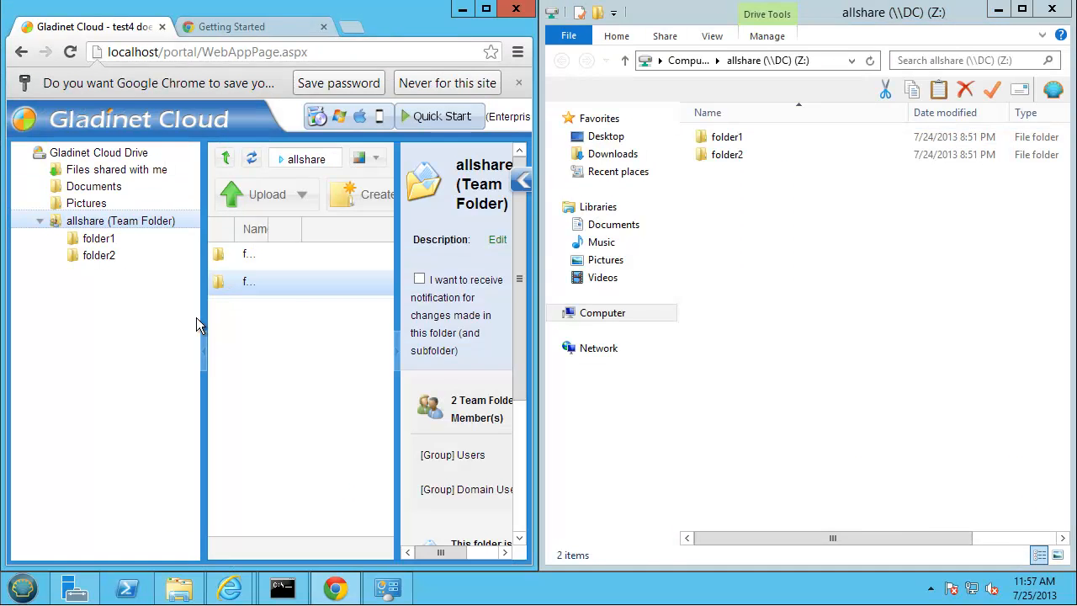
- Hide the portal's details and folder-tree panels so full names show, and select folder1 on Z:
double_click(396, 310)
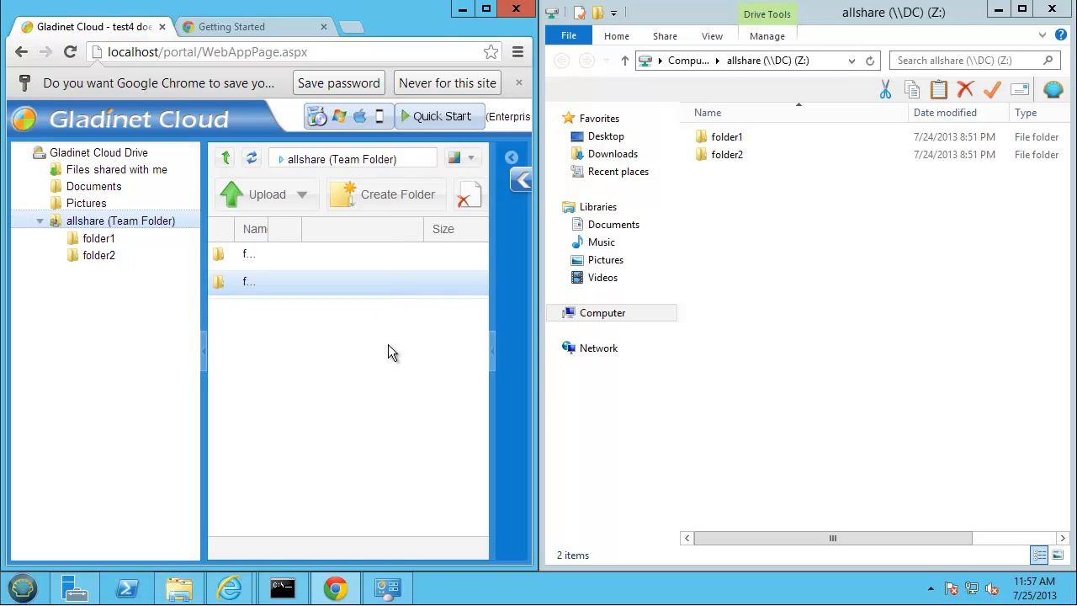
double_click(203, 348)
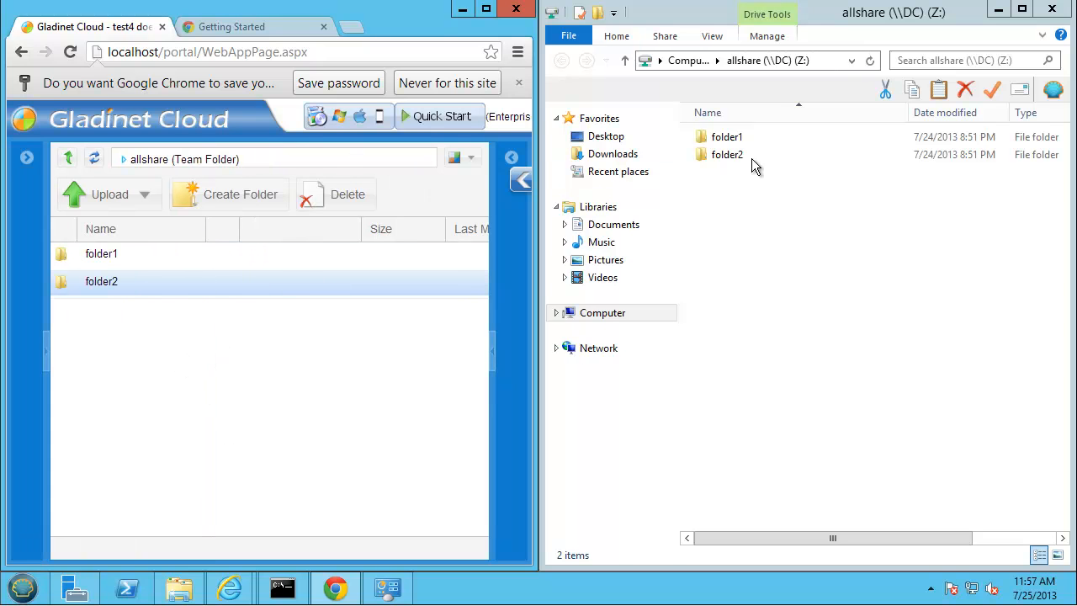
left_click(732, 138)
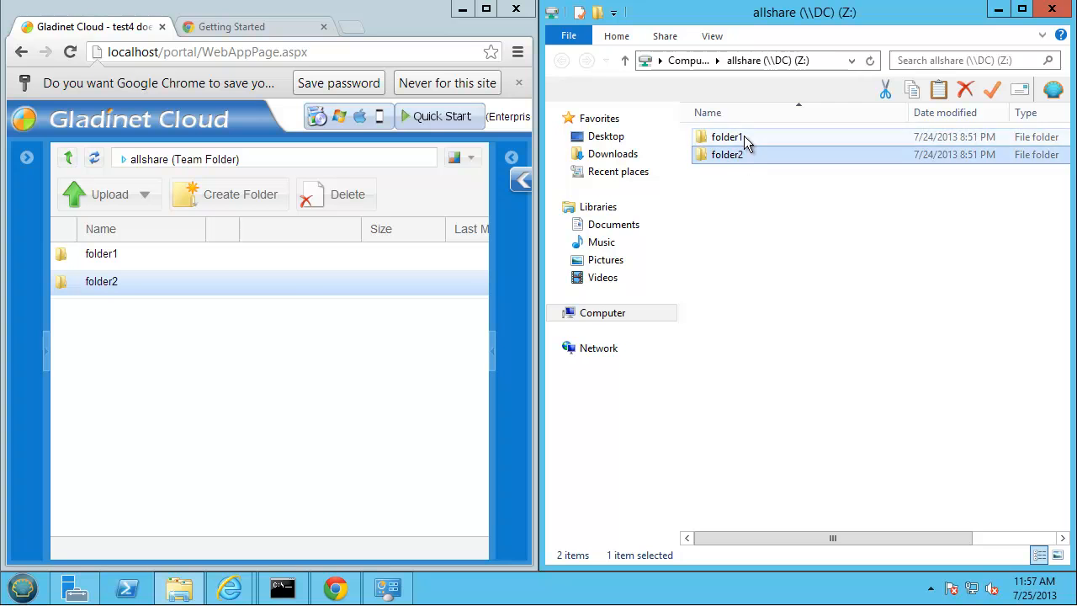
- Open folder1 on the Z: drive and in the portal, then widen the portal's name column
double_click(744, 138)
left_click(115, 255)
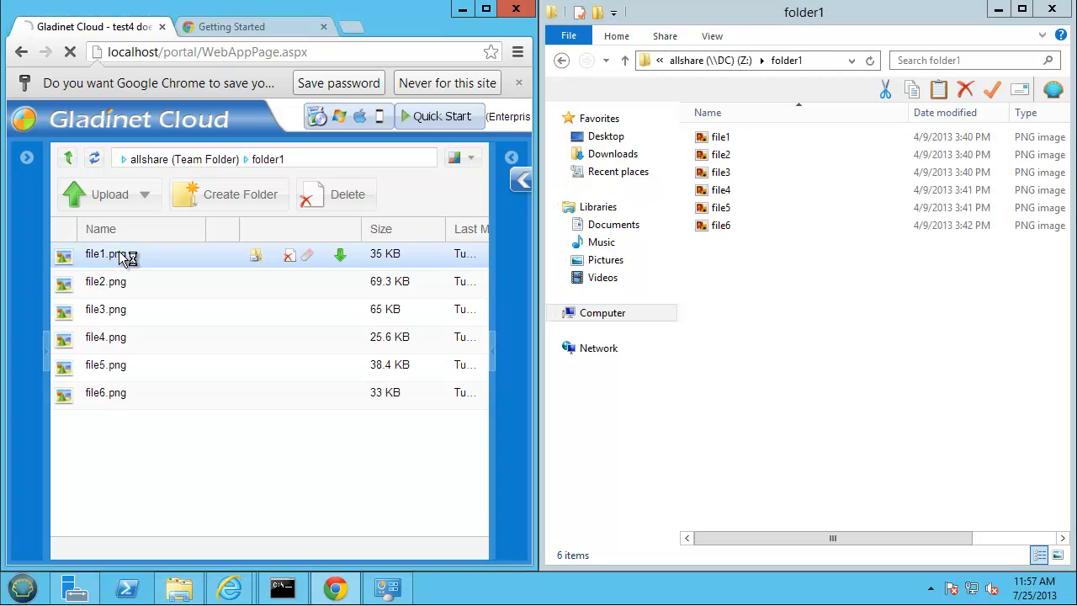
left_click(126, 255)
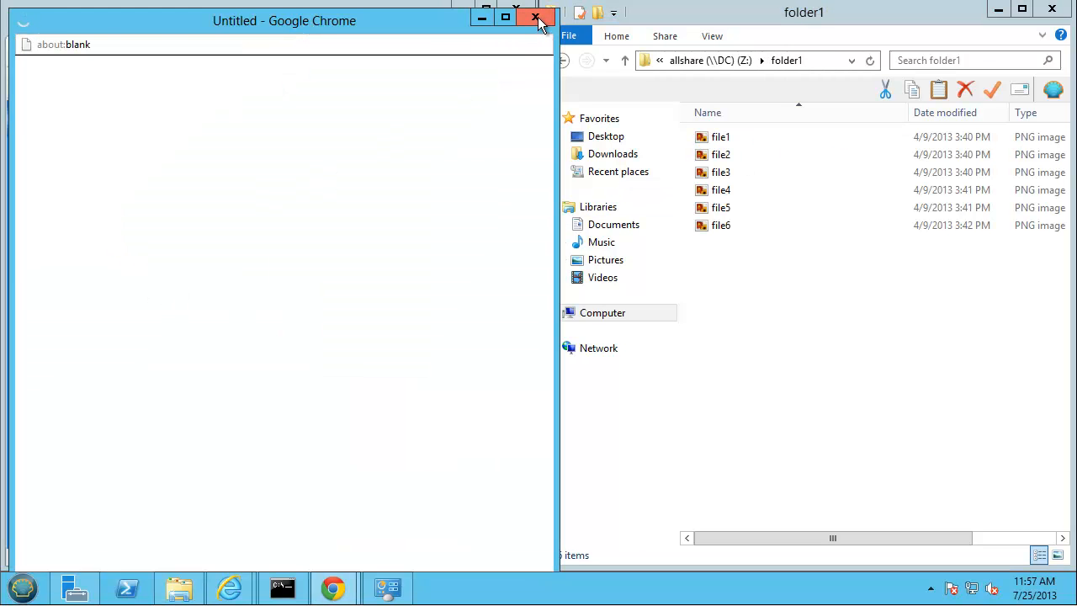
left_click(535, 17)
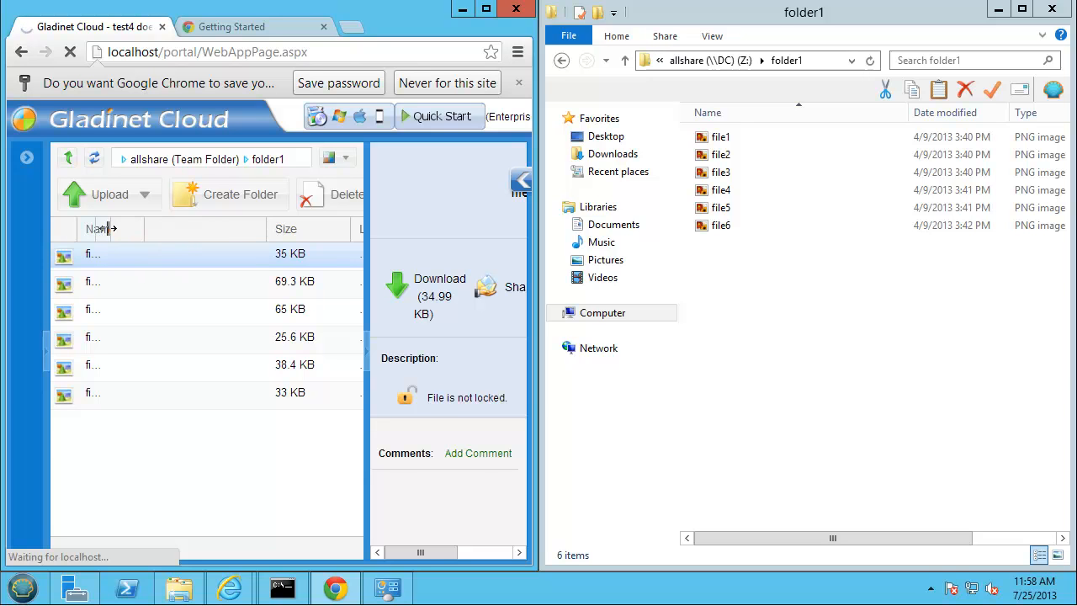
left_click_drag(108, 228, 166, 243)
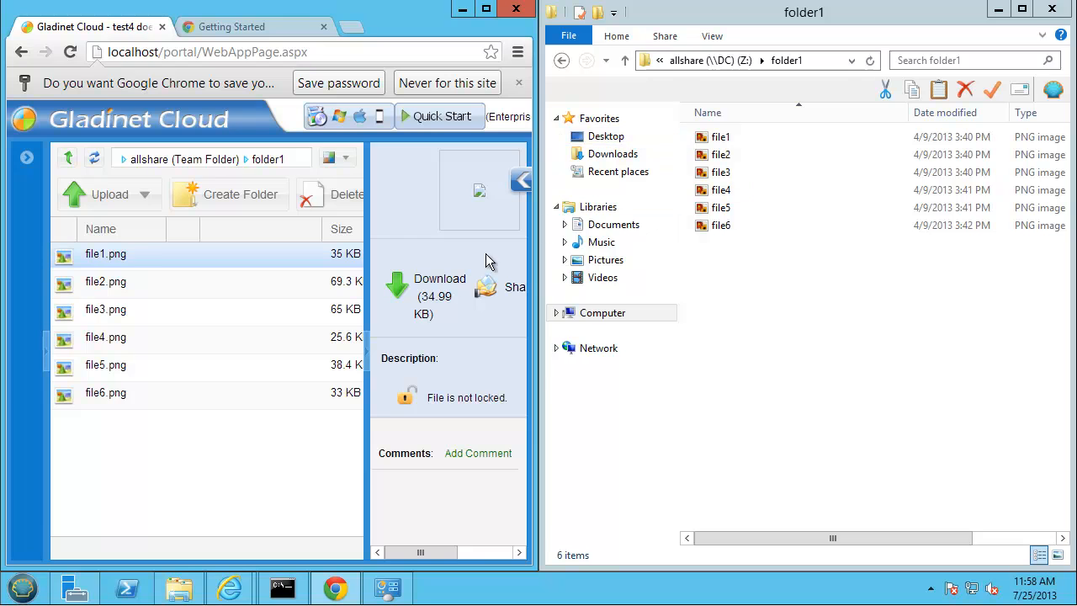
- Return to allshare and try folder2 in both, getting an access-denied Network Error
left_click(68, 158)
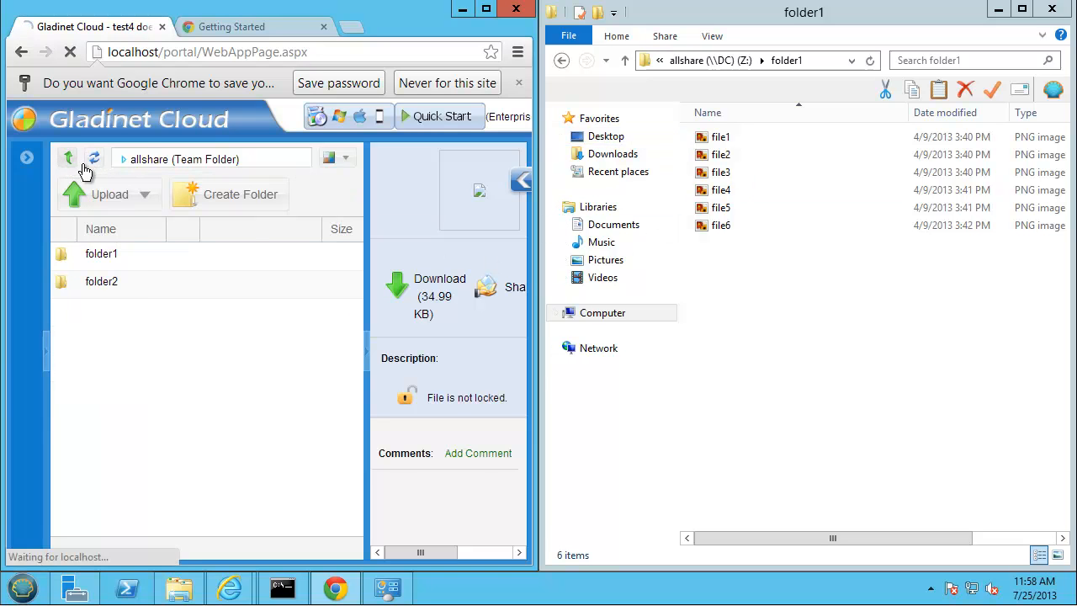
left_click(137, 287)
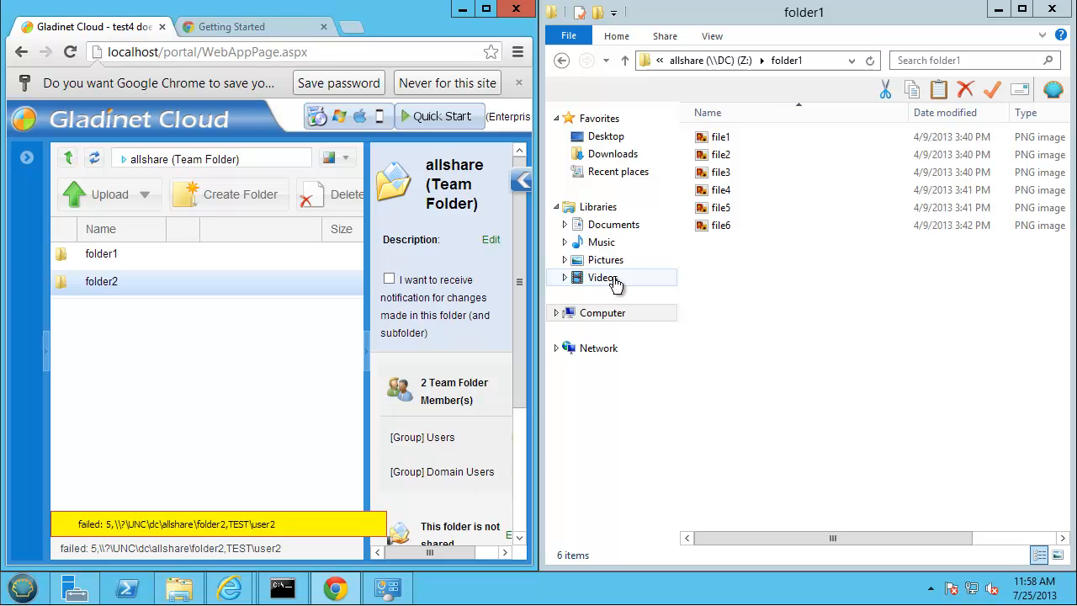
left_click(564, 63)
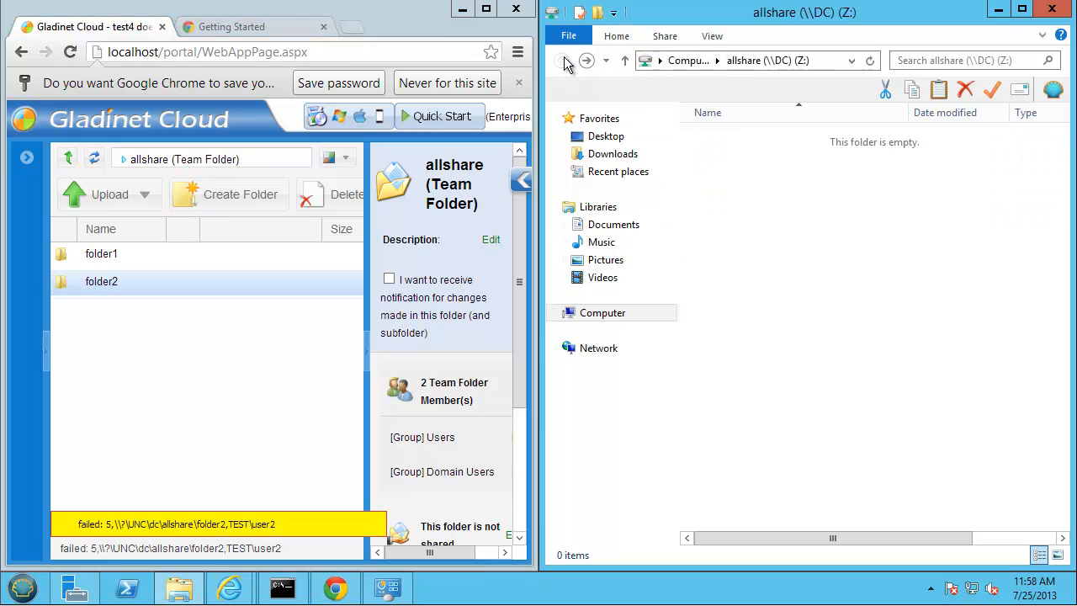
left_click(729, 156)
double_click(729, 156)
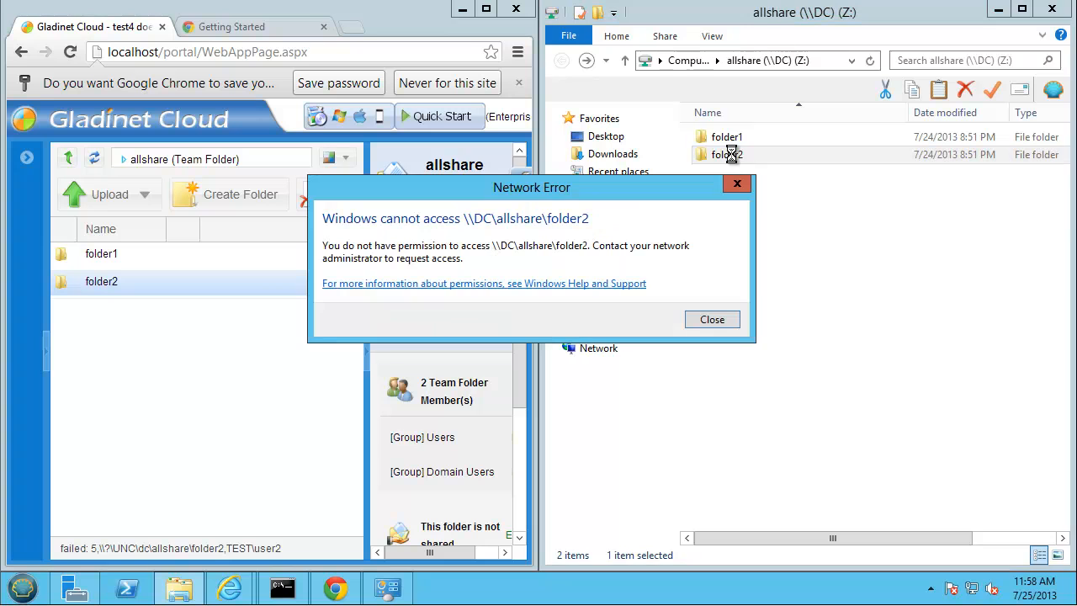
left_click_drag(560, 202, 798, 185)
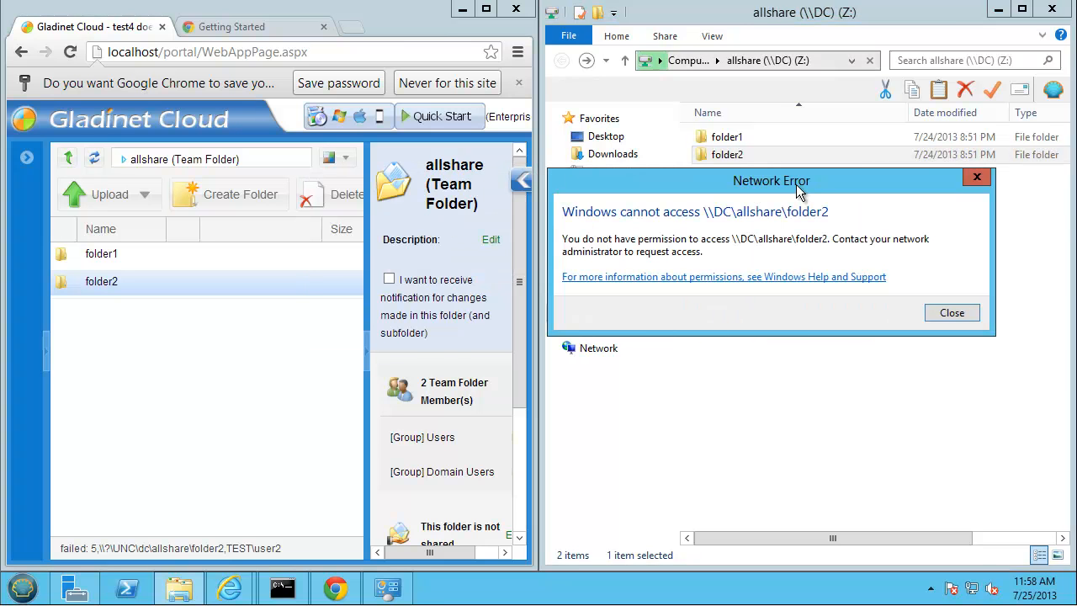